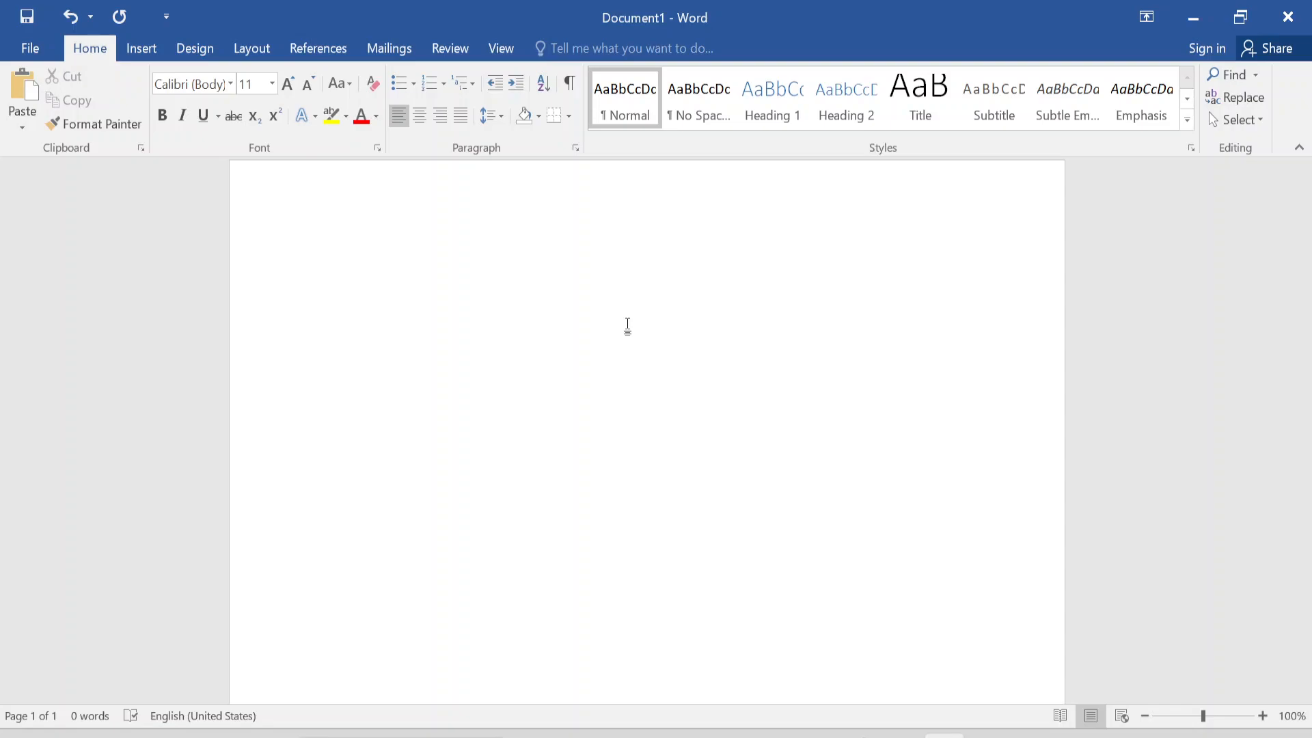
- Enter the words Cut, Copy, Paste, Undo and Redo on separate lines of the blank document
{"action": "type", "text": "Cut"}
{"action": "key", "text": "Return"}
{"action": "type", "text": "Copy"}
{"action": "key", "text": "Return"}
{"action": "type", "text": "Paste"}
{"action": "key", "text": "Return"}
{"action": "type", "text": "Undo"}
{"action": "key", "text": "Return"}
{"action": "type", "text": "Redo"}
{"action": "key", "text": "Return"}
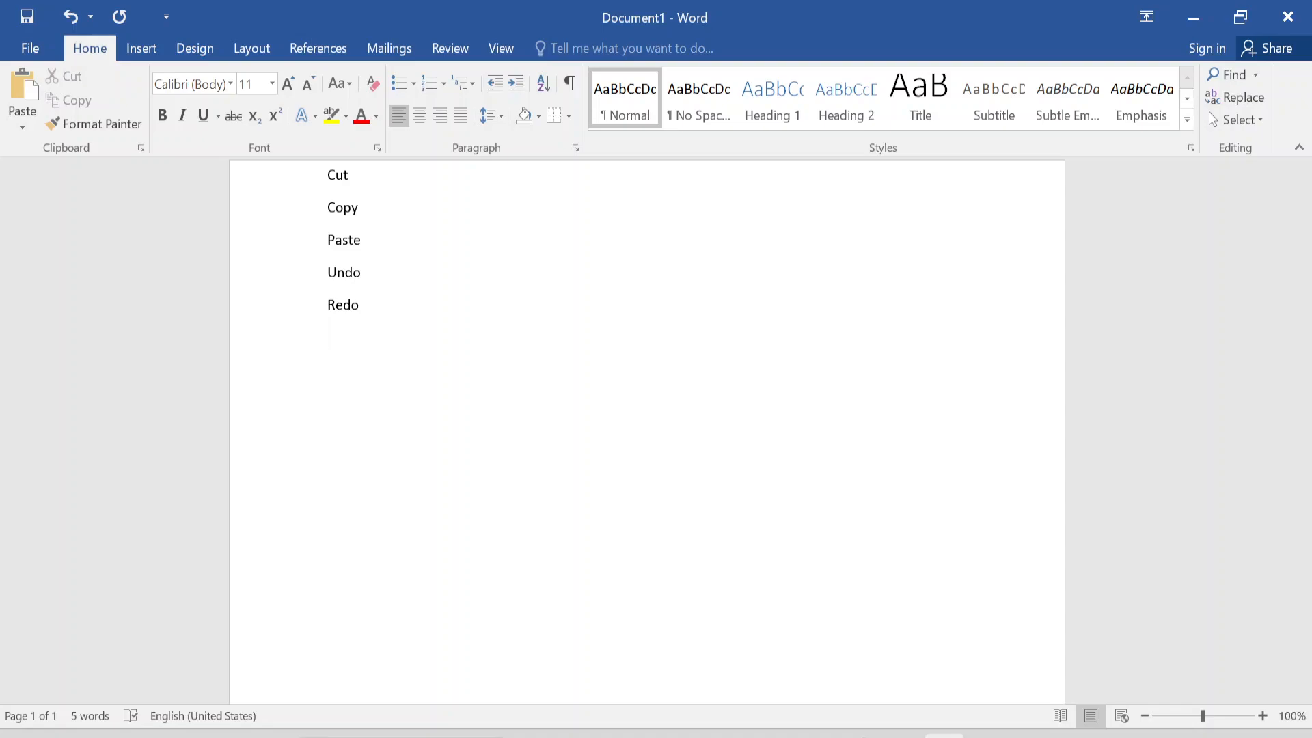
- Add the lines Find and Replace below Redo and insert a horizontal rule beneath Replace
{"action": "type", "text": "Find"}
{"action": "type", "text": "Replac"}
{"action": "key", "text": "BackSpace"}
{"action": "key", "text": "BackSpace"}
{"action": "type", "text": "ace----"}
{"action": "key", "text": "Return"}
- Write Apple and Orange on separate lines below the horizontal rule
{"action": "type", "text": "Apple"}
{"action": "key", "text": "Return"}
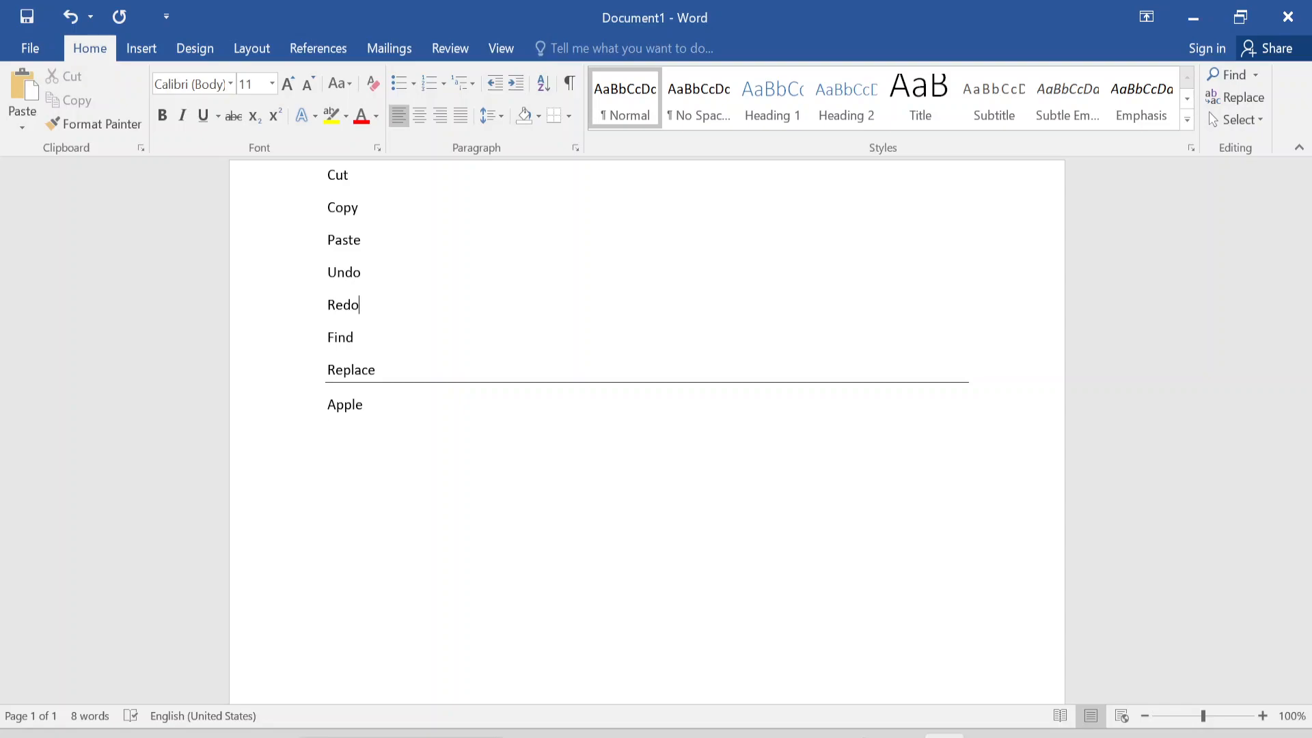
{"action": "left_click", "coordinate": [360, 305]}
{"action": "double_click", "coordinate": [368, 413]}
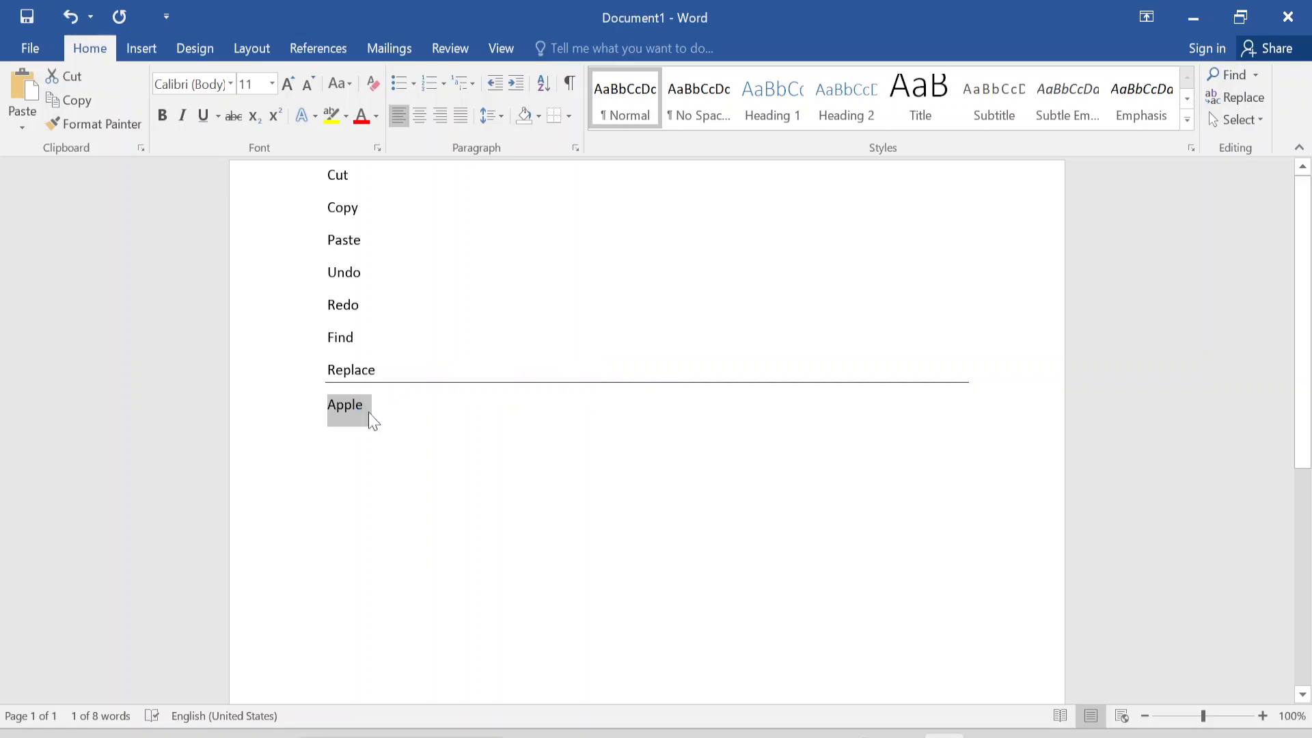
{"action": "left_click", "coordinate": [384, 406]}
{"action": "key", "text": "Return"}
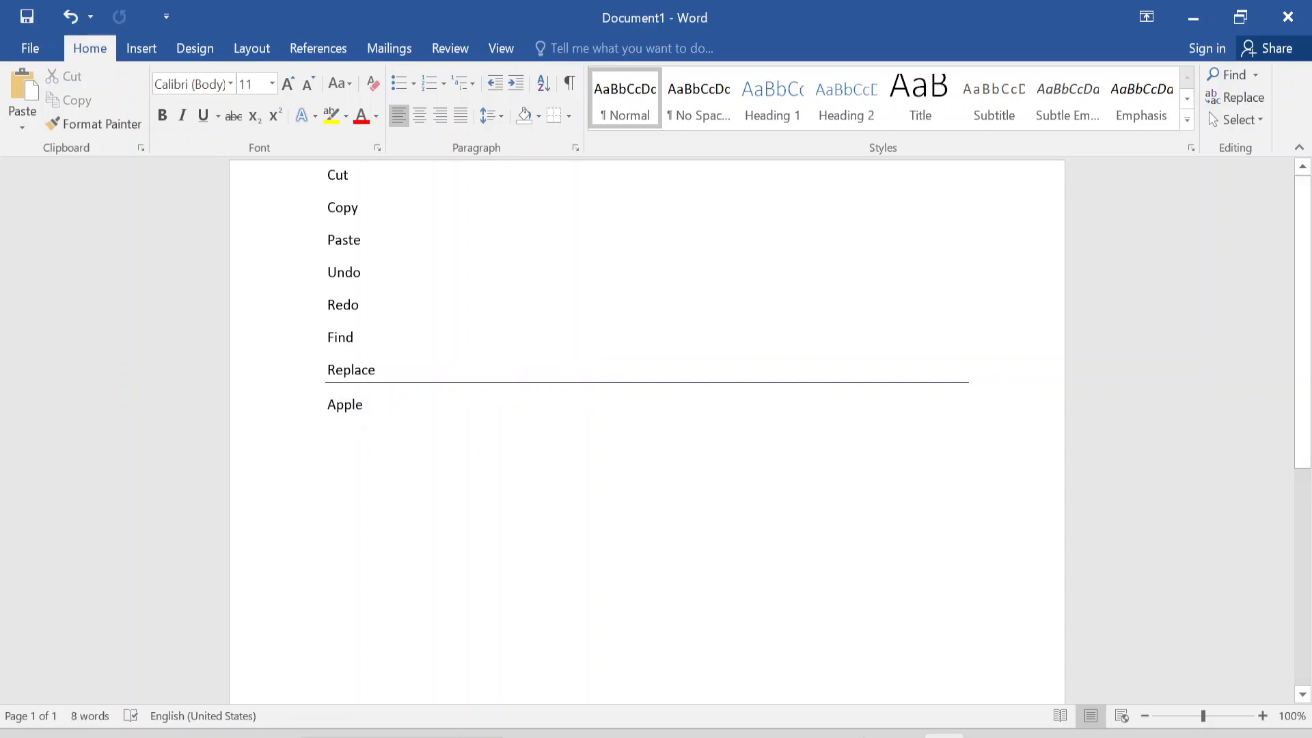
{"action": "type", "text": "Orange"}
{"action": "key", "text": "Return"}
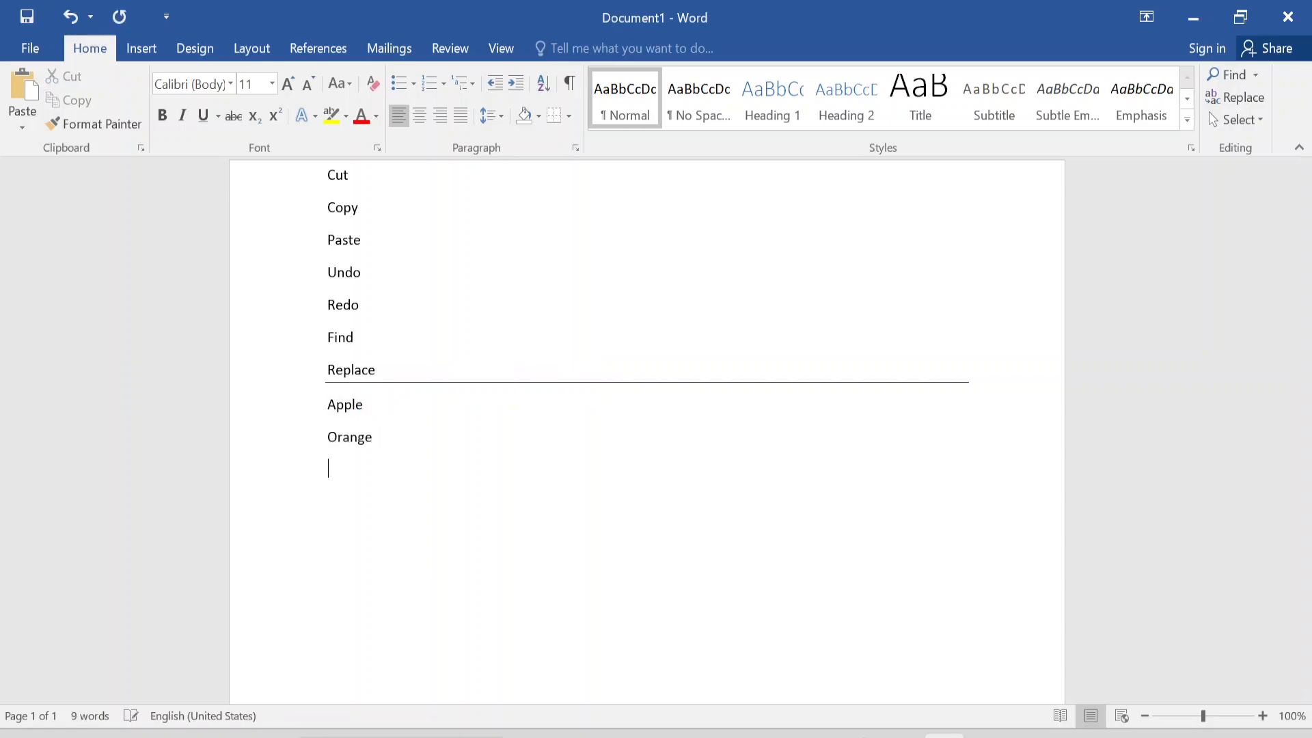
- Add Coconut on its own line below Orange
{"action": "type", "text": "Toma"}
{"action": "key", "text": "BackSpace"}
{"action": "key", "text": "BackSpace"}
{"action": "key", "text": "BackSpace"}
{"action": "key", "text": "BackSpace"}
{"action": "key", "text": "BackSpace"}
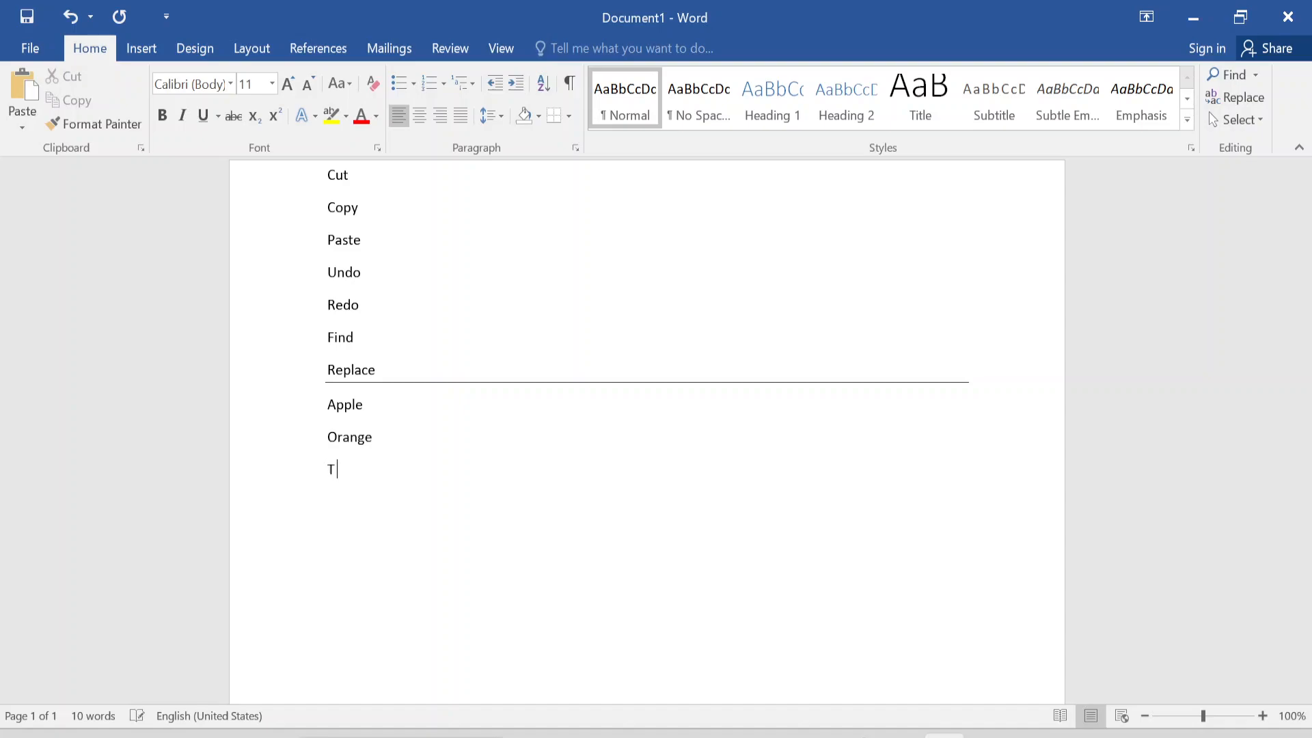
{"action": "type", "text": "Cocnut"}
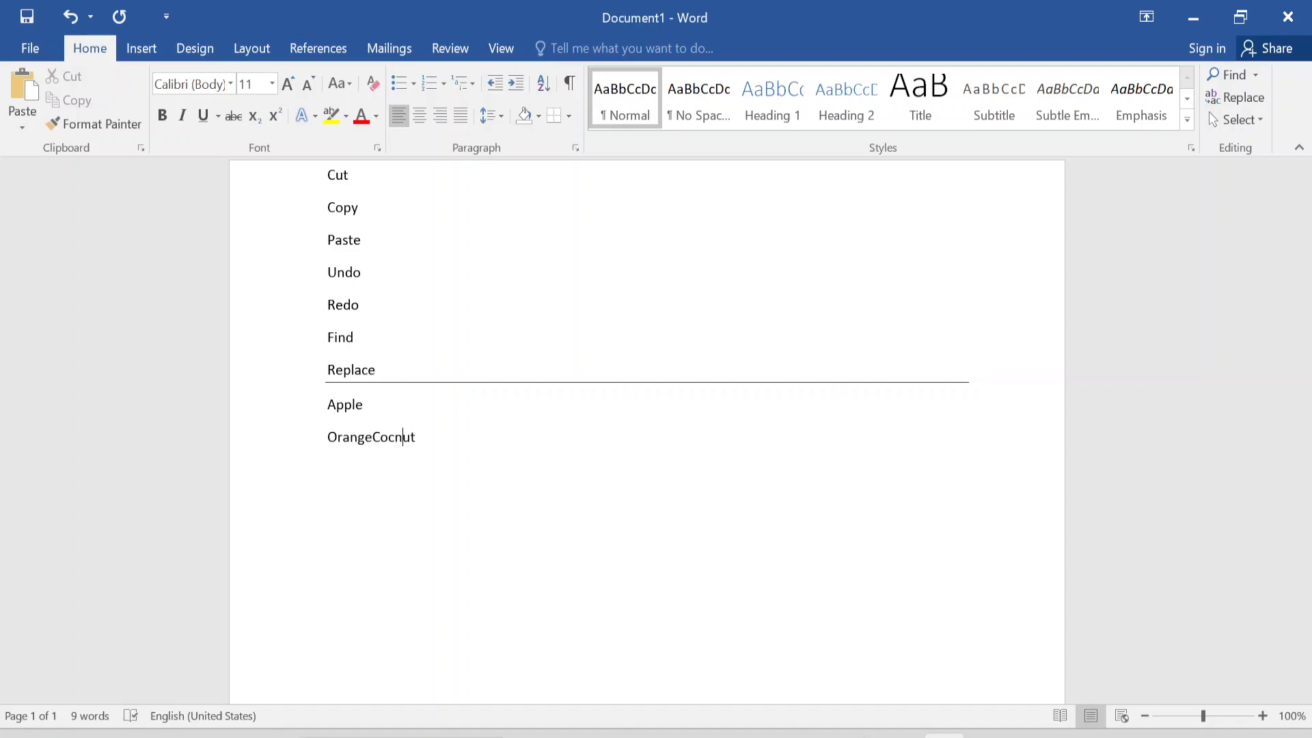
{"action": "type", "text": "o"}
{"action": "key", "text": "Return"}
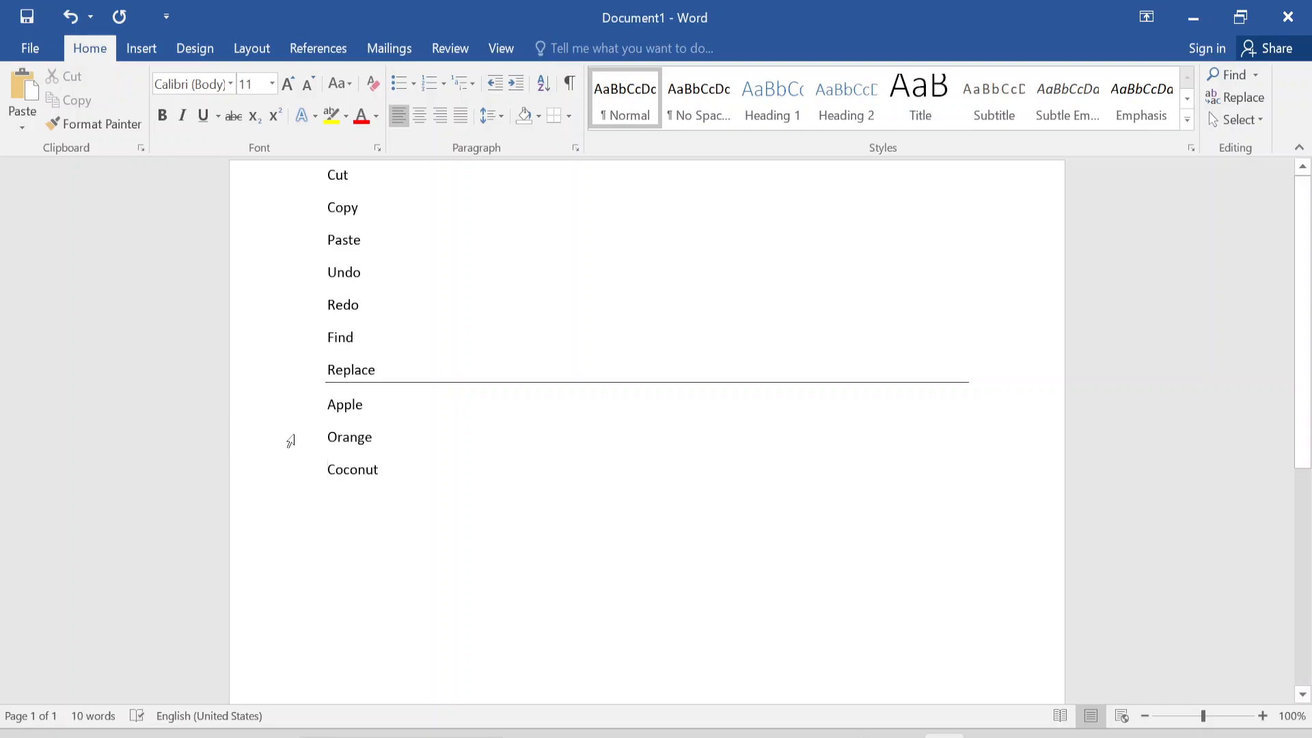
- Append the text "-Ctrl X" to the Cut line
{"action": "left_click_drag", "start_coordinate": [328, 406], "coordinate": [384, 405]}
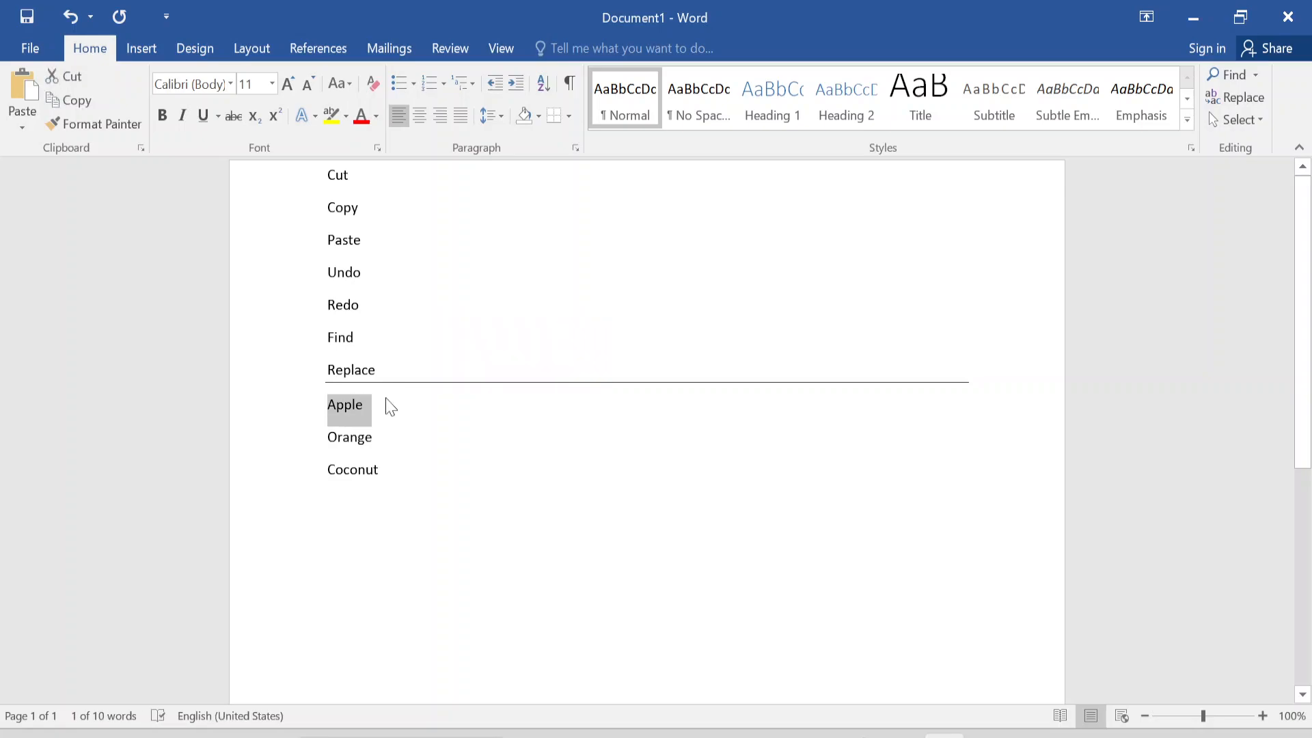
{"action": "left_click", "coordinate": [350, 176]}
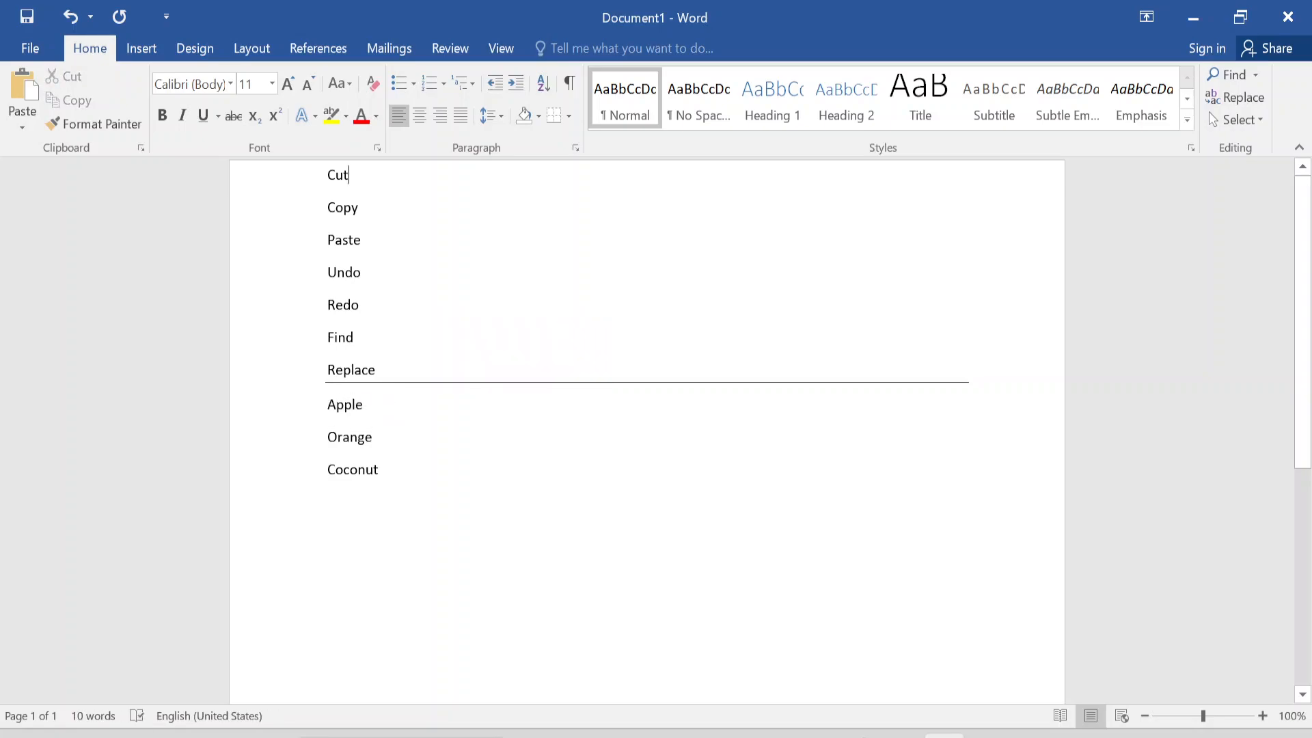
{"action": "type", "text": "-Ctrl"}
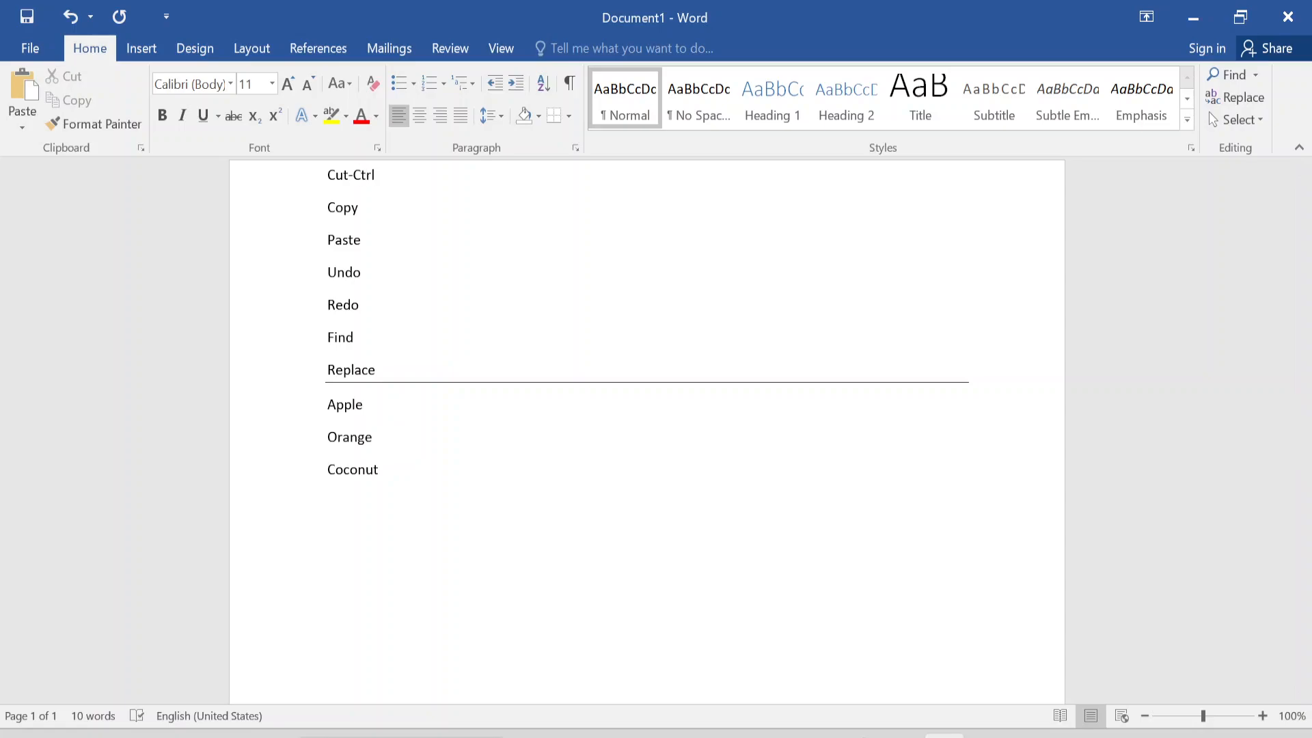
{"action": "type", "text": " X"}
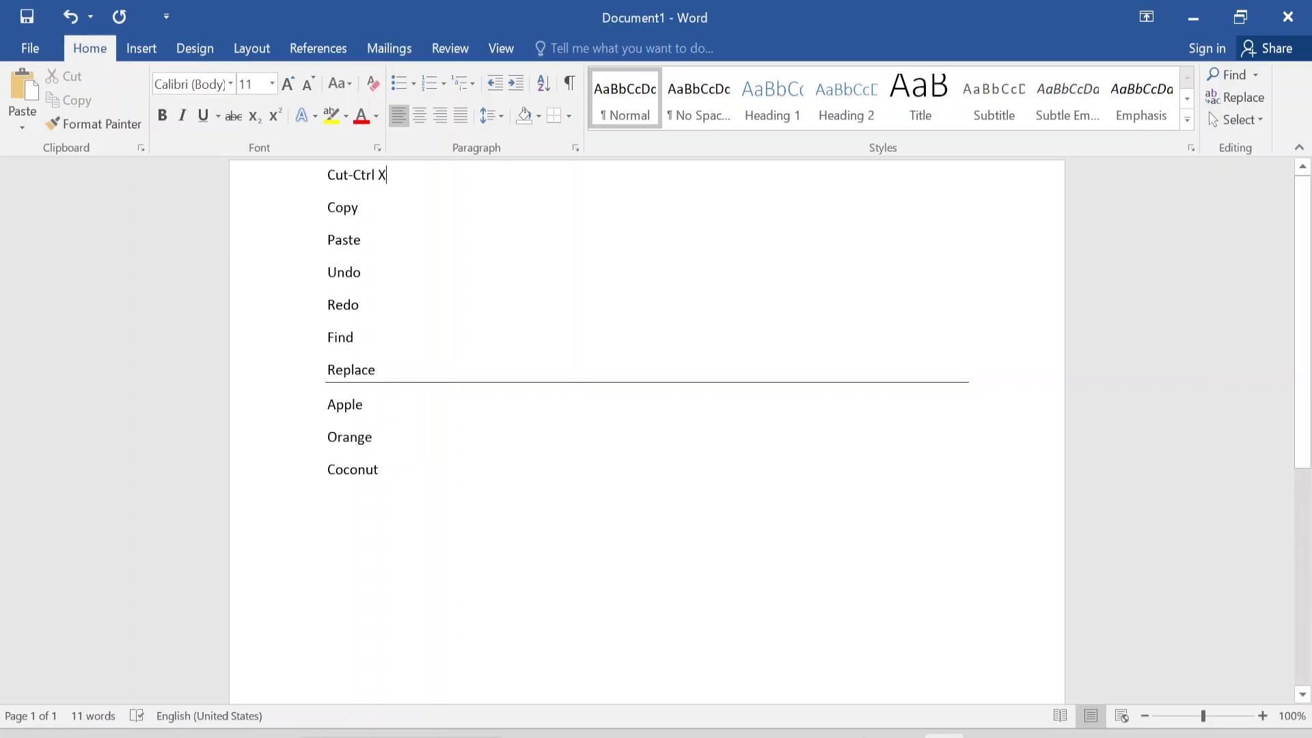
- Cut the Apple line and paste it below Coconut, leaving one blank line between them
{"action": "left_click", "coordinate": [298, 405]}
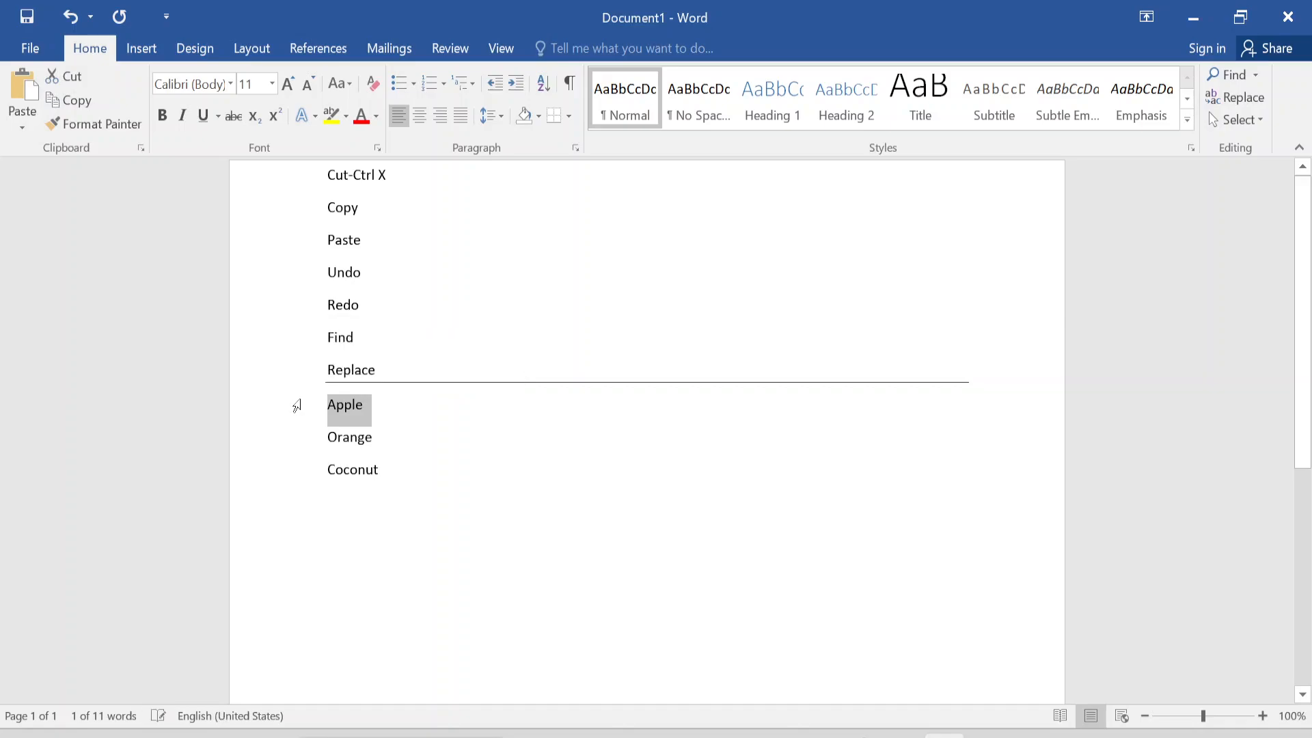
{"action": "key", "text": "ctrl+x"}
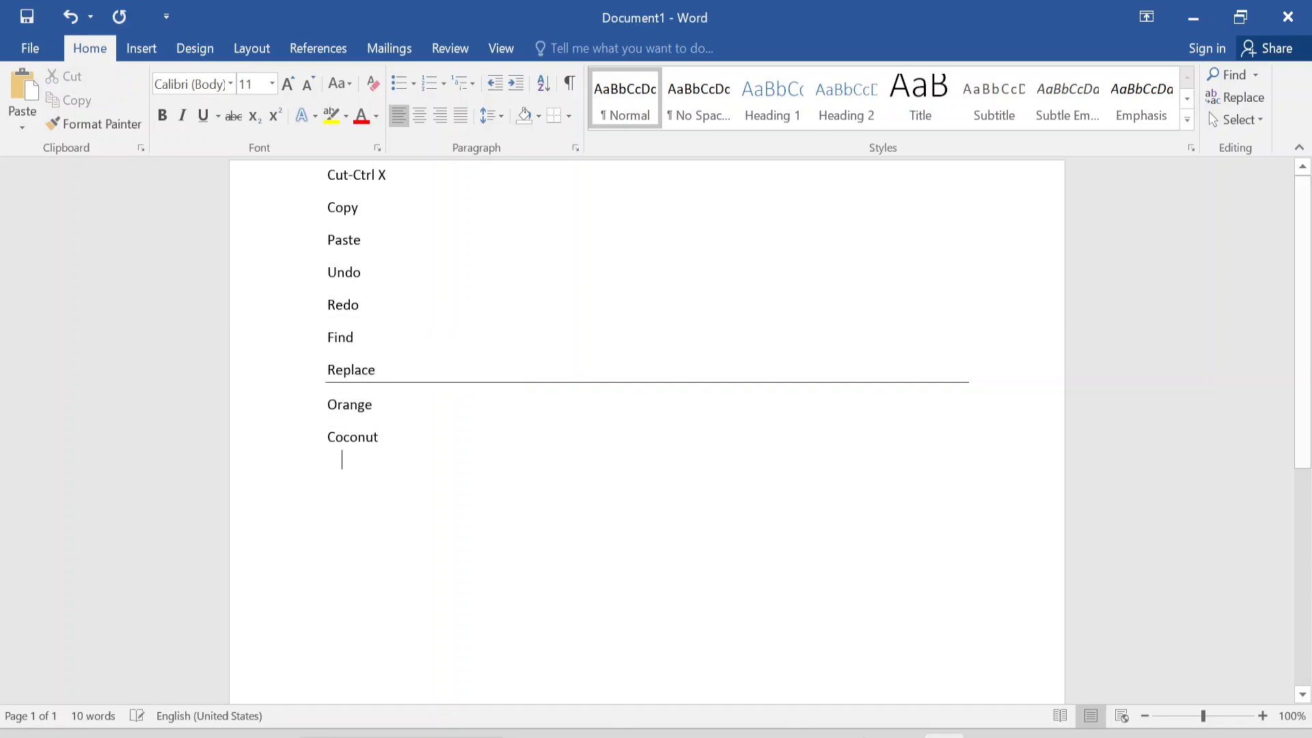
{"action": "key", "text": "Return"}
{"action": "key", "text": "Return"}
{"action": "key", "text": "ctrl+v"}
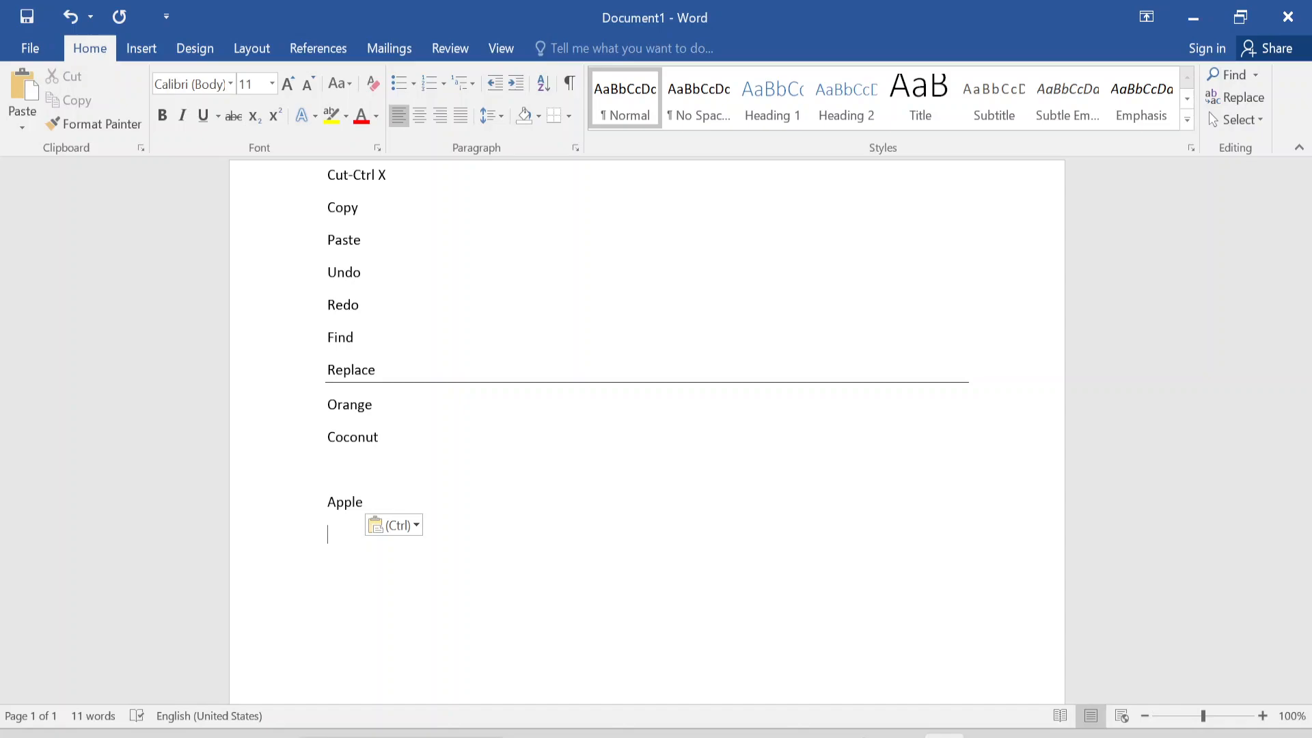
{"action": "left_click", "coordinate": [286, 504]}
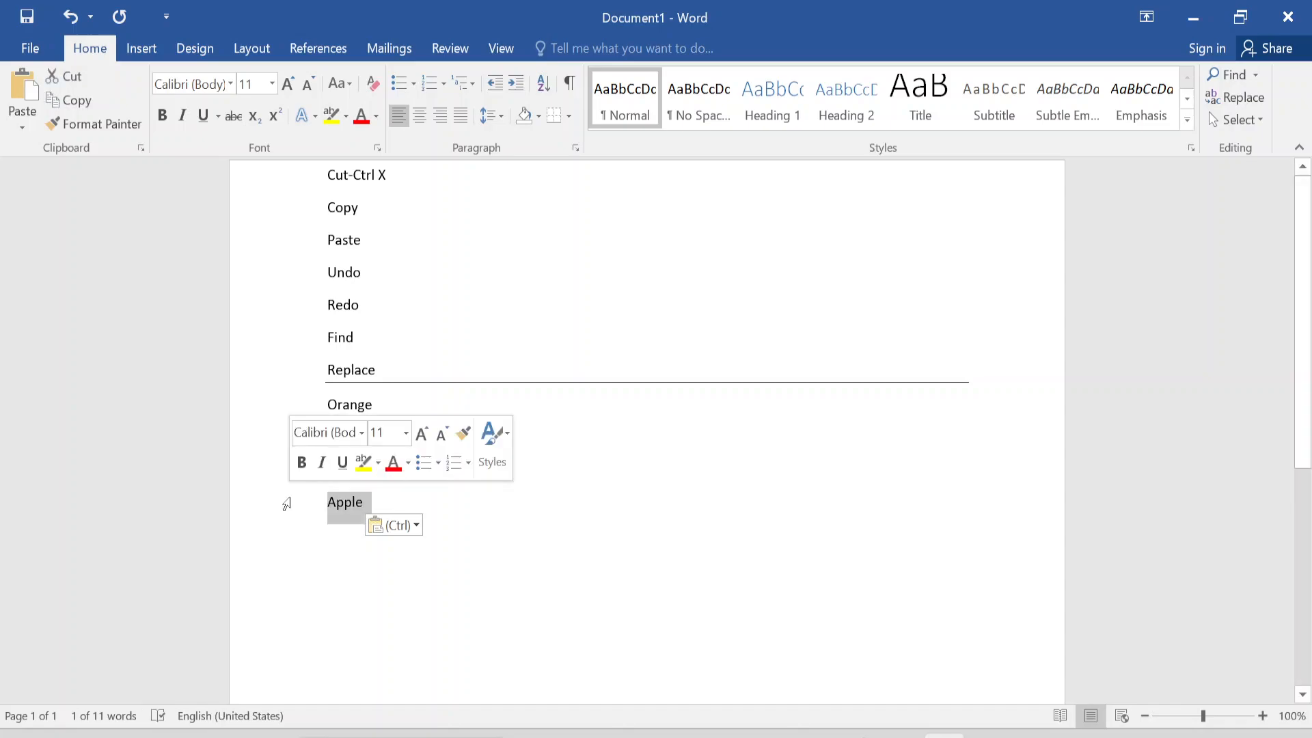
- Complete the Copy line as "Copy-Ctrl+ C" and insert a plus sign after Ctrl in the Cut line
{"action": "left_click", "coordinate": [359, 207]}
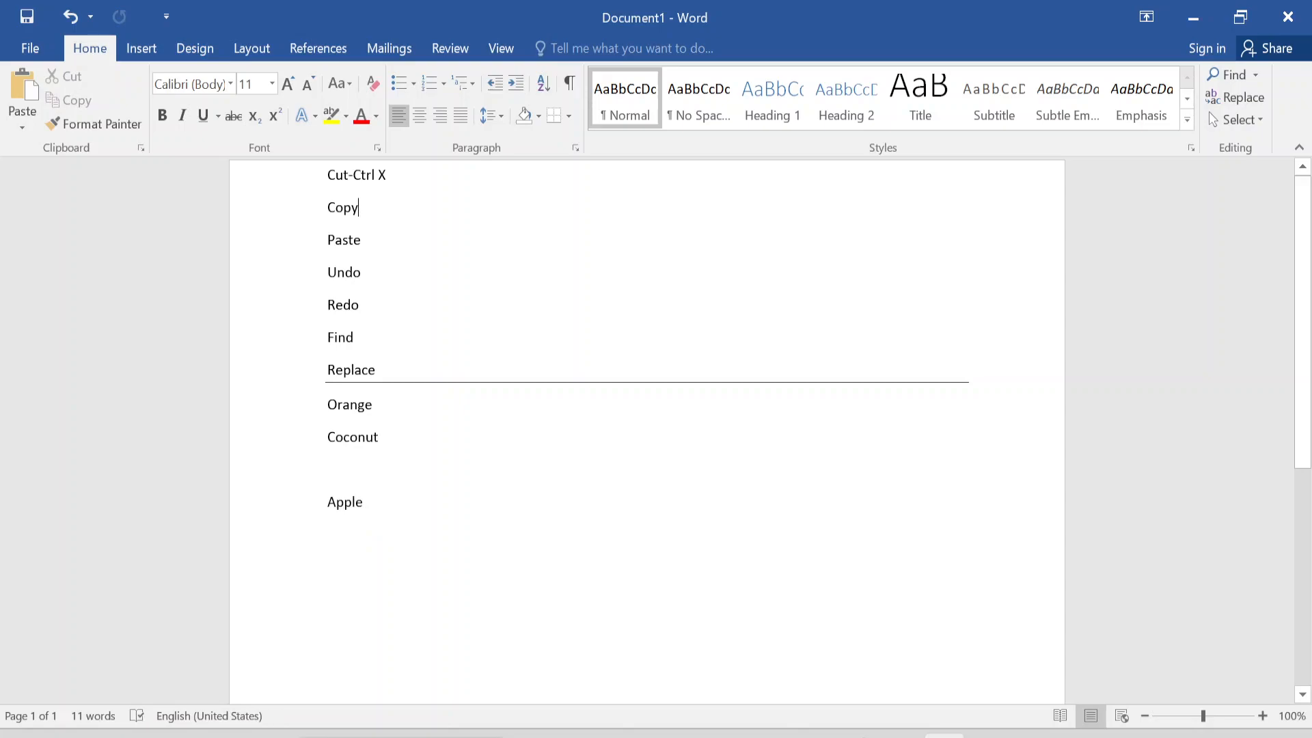
{"action": "type", "text": "-Ctrl C+"}
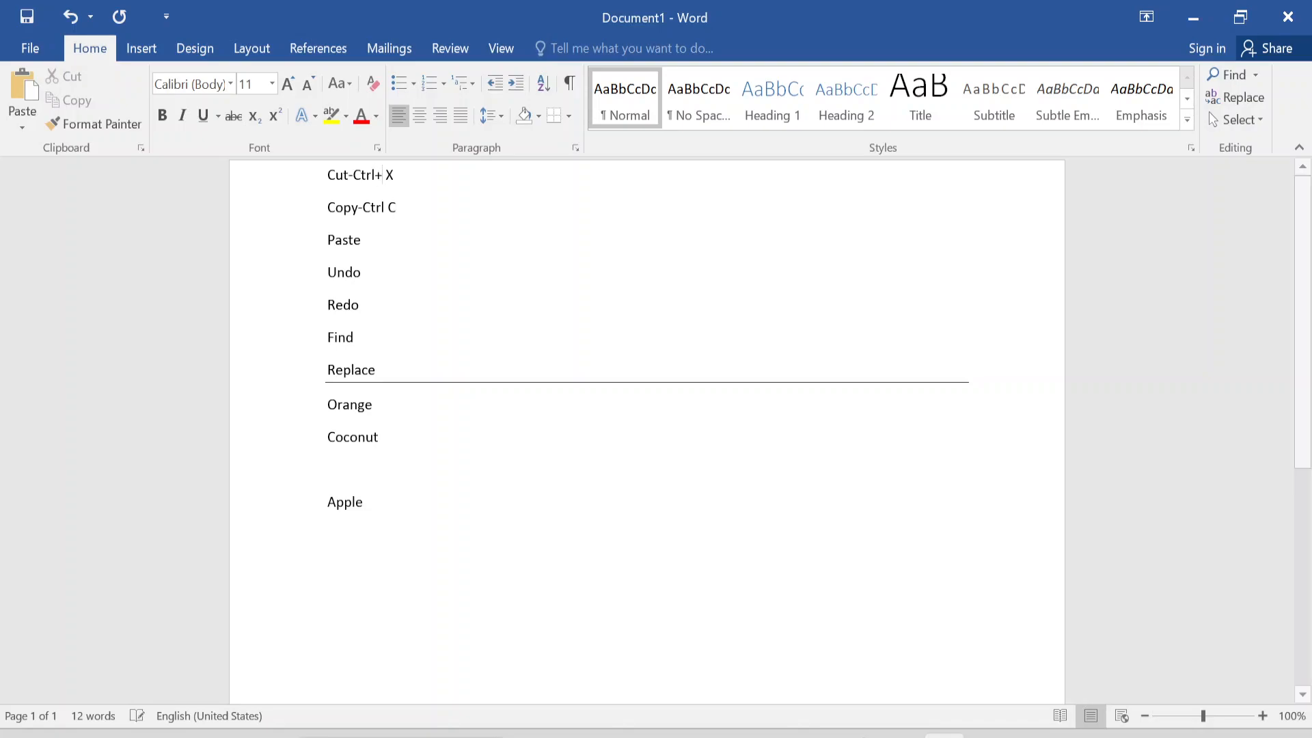
{"action": "type", "text": "+"}
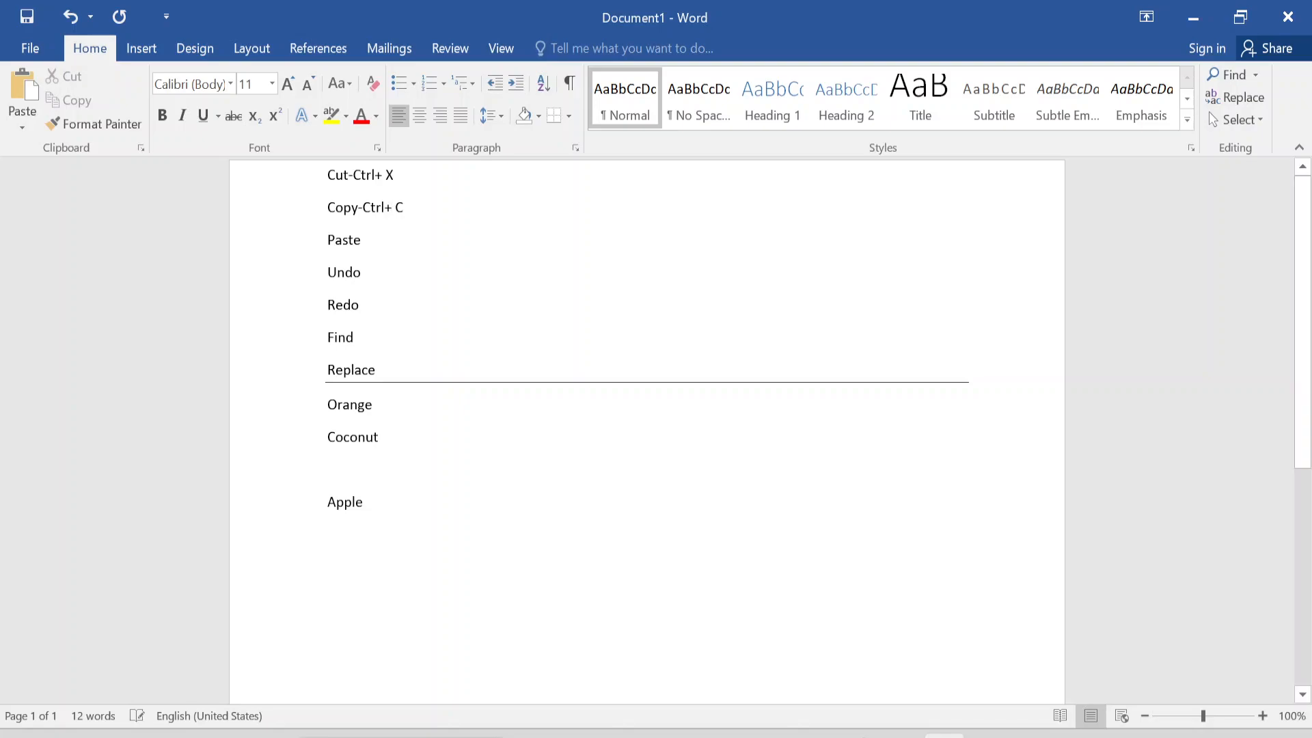
- Copy the Apple line and paste it on the blank line directly below Coconut
{"action": "double_click", "coordinate": [358, 502]}
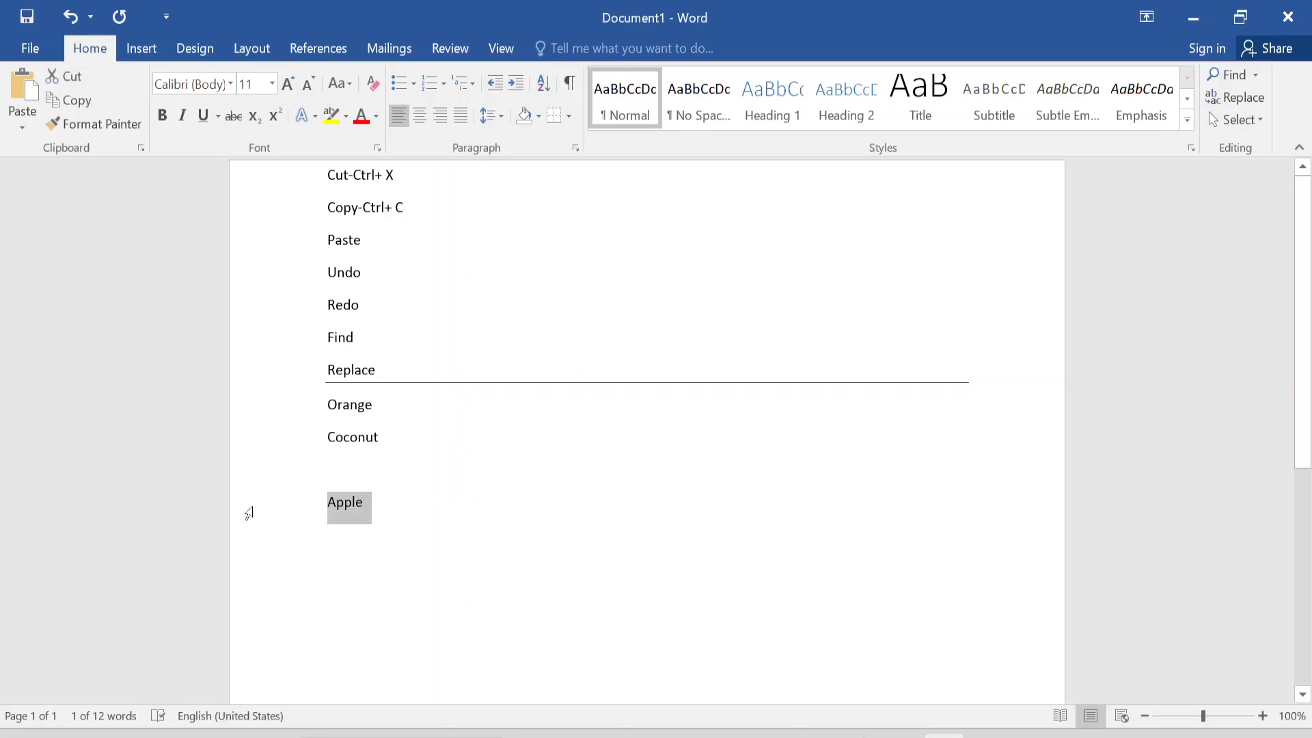
{"action": "left_click", "coordinate": [383, 468]}
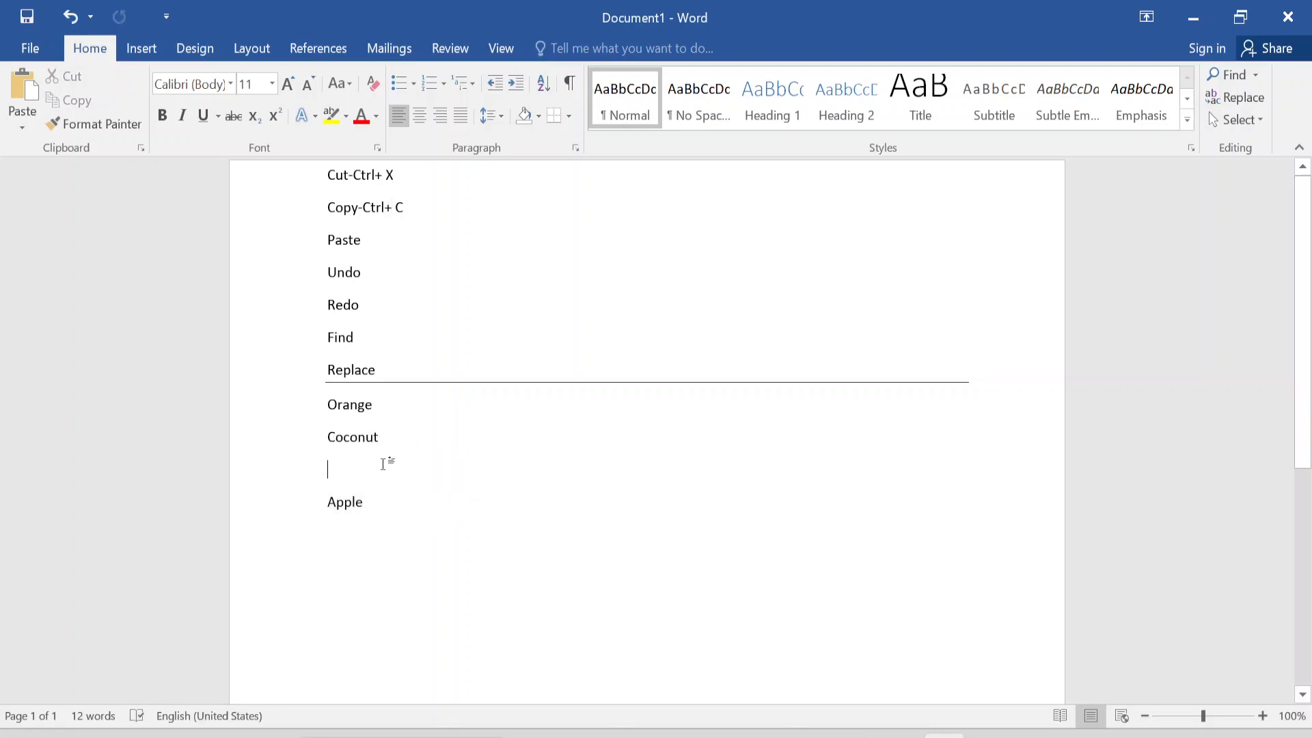
{"action": "key", "text": "ctrl+v"}
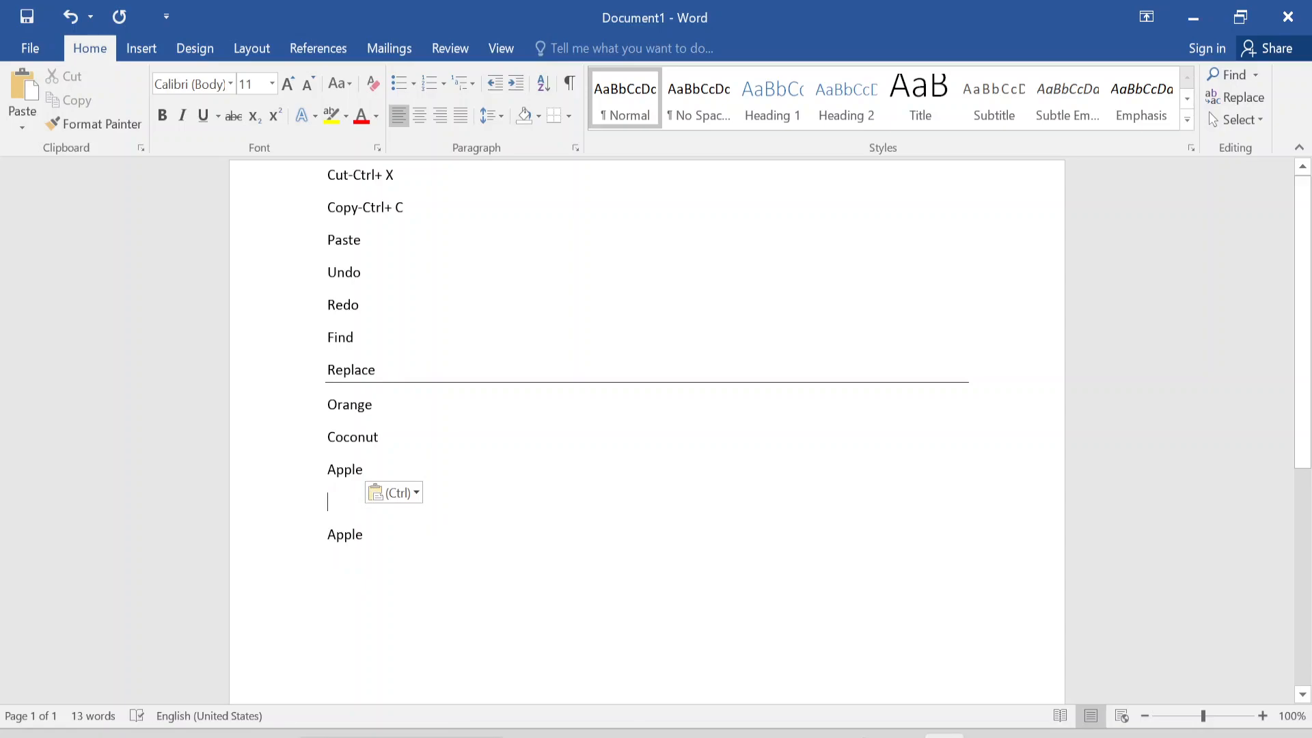
- Copy the Apple line directly under Coconut and paste it on the blank line beneath it
{"action": "left_click_drag", "start_coordinate": [366, 472], "coordinate": [321, 478]}
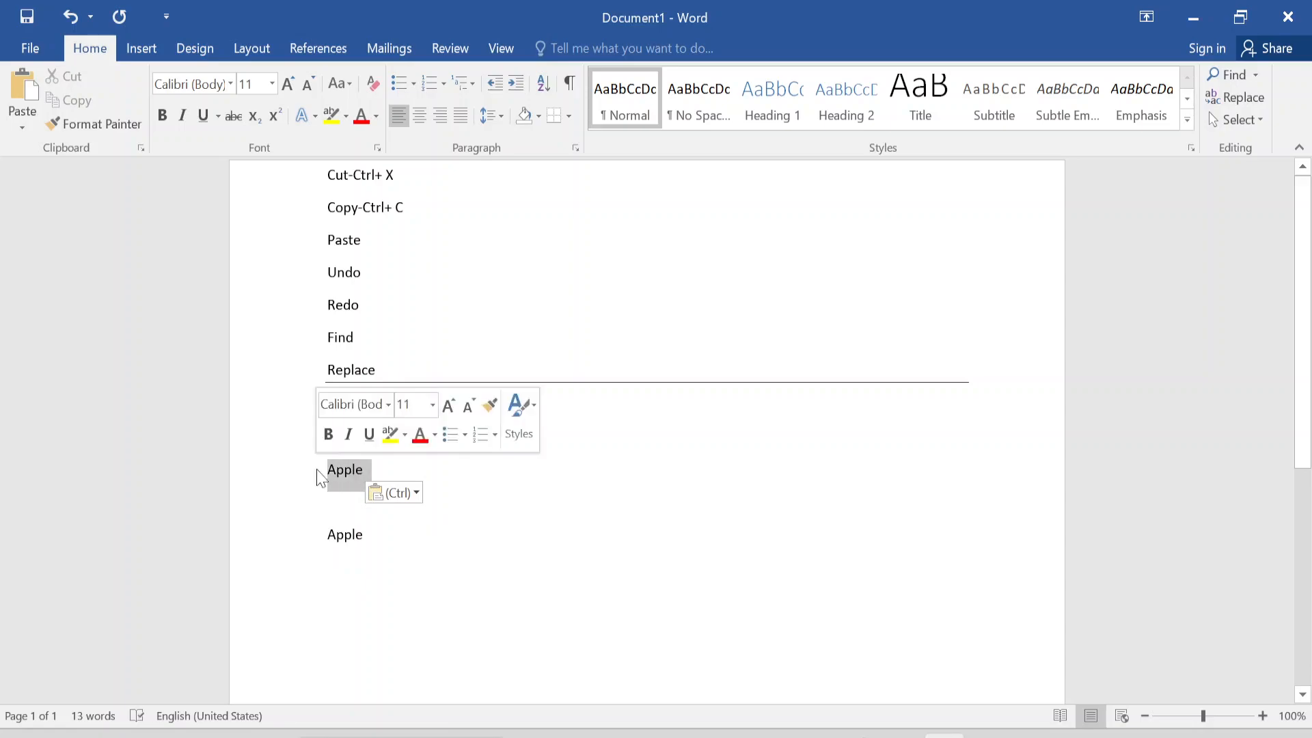
{"action": "key", "text": "ctrl"}
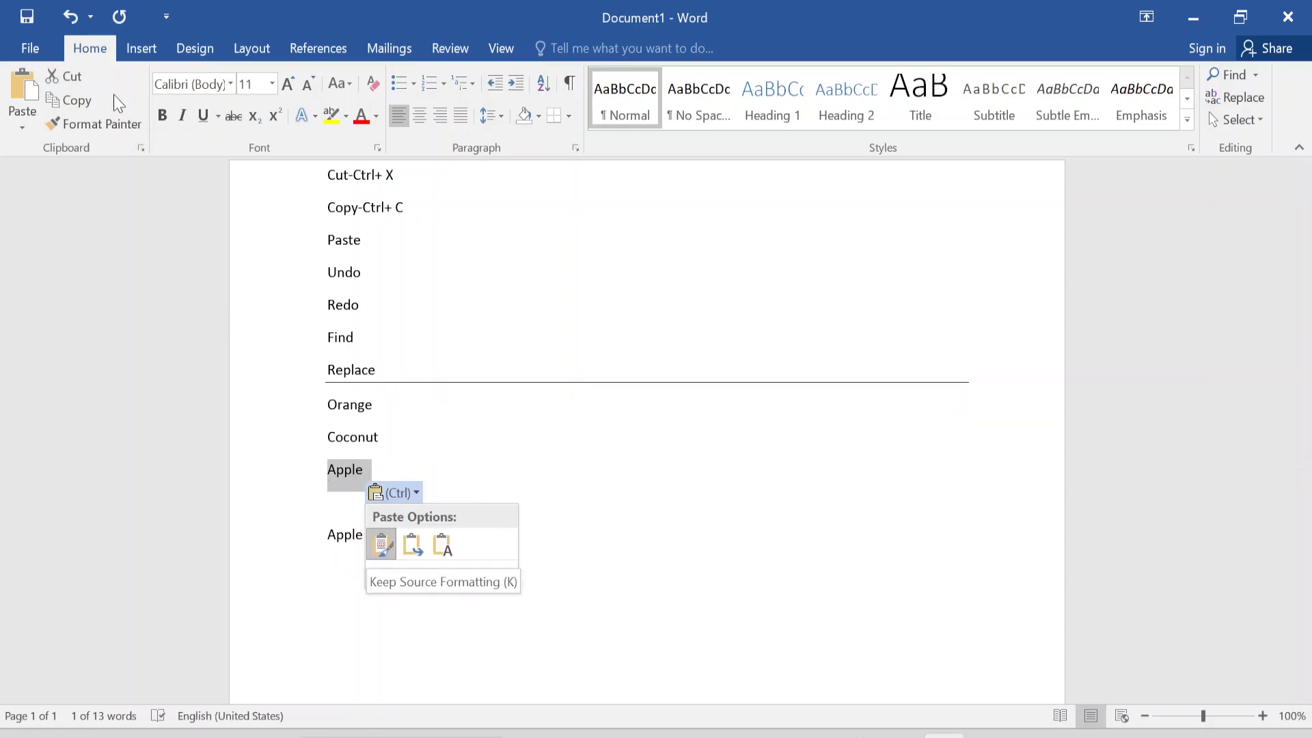
{"action": "left_click", "coordinate": [75, 100]}
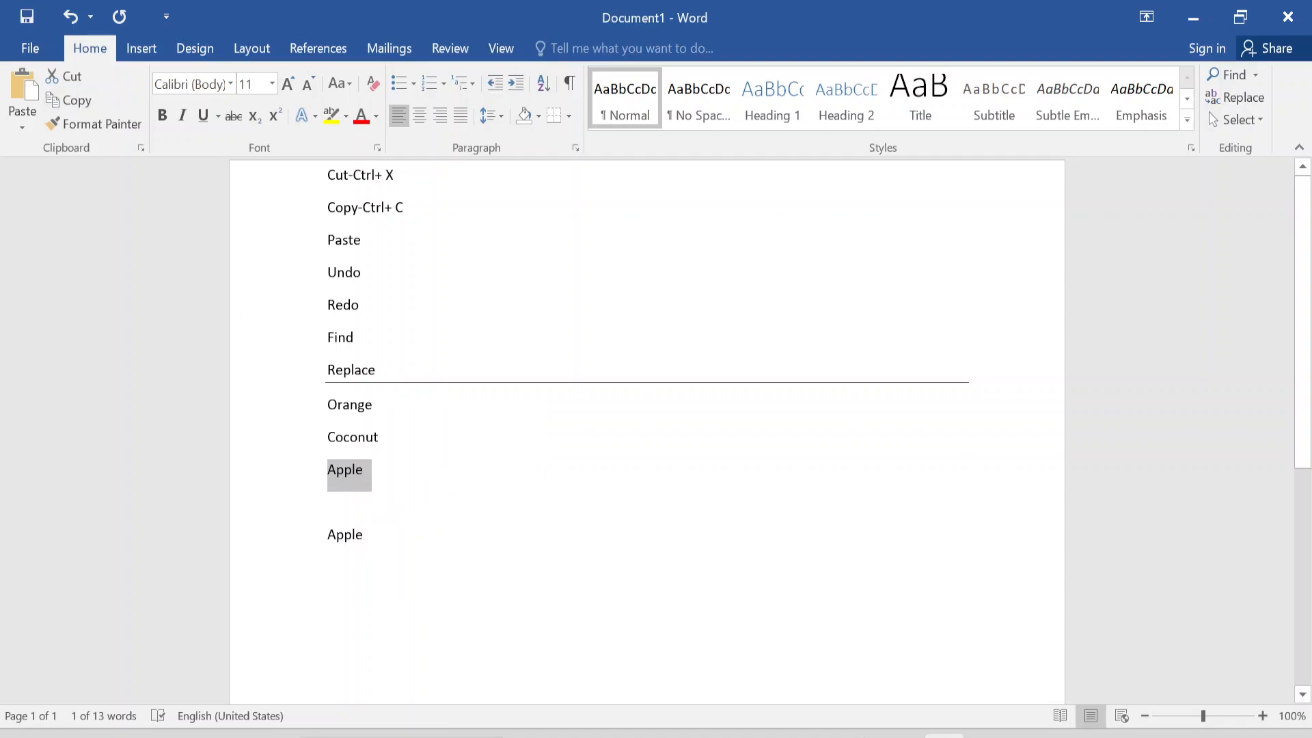
{"action": "left_click", "coordinate": [382, 507]}
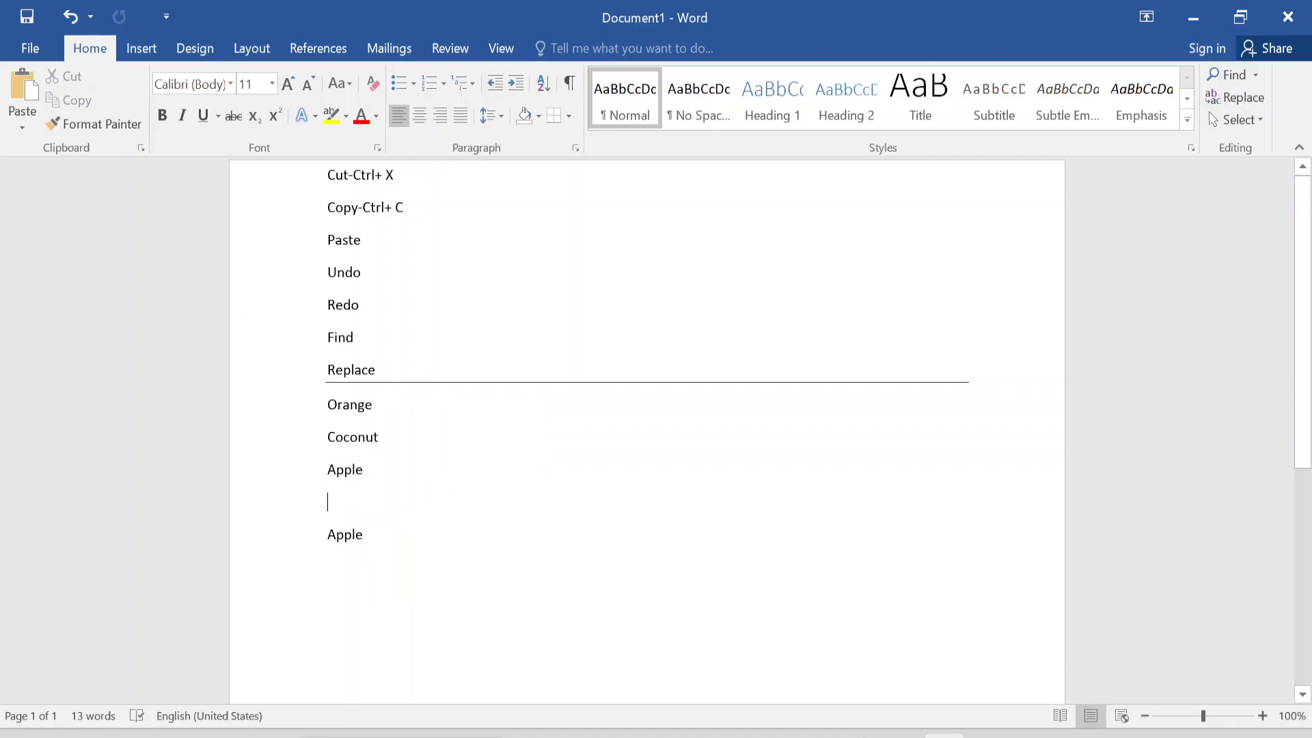
{"action": "left_click", "coordinate": [27, 106]}
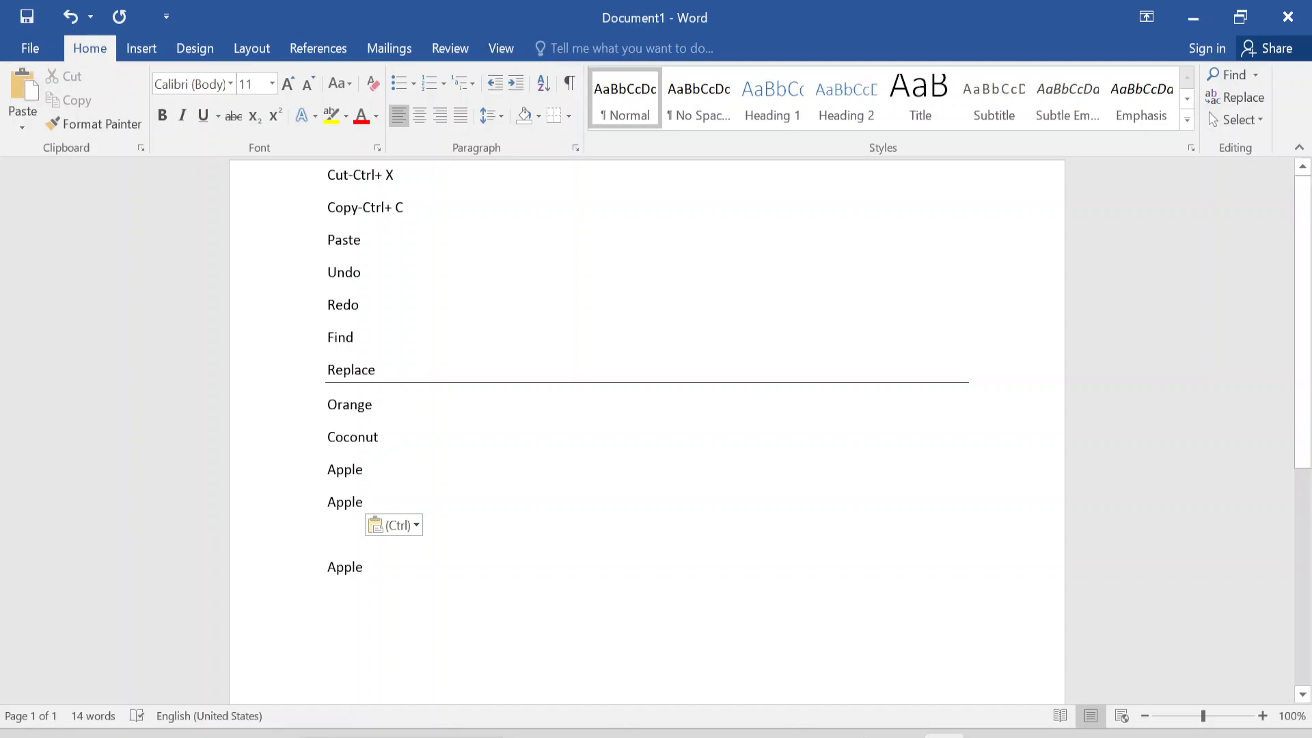
- Cut the middle Apple line and paste it back in the same place
{"action": "key", "text": "shift+Up"}
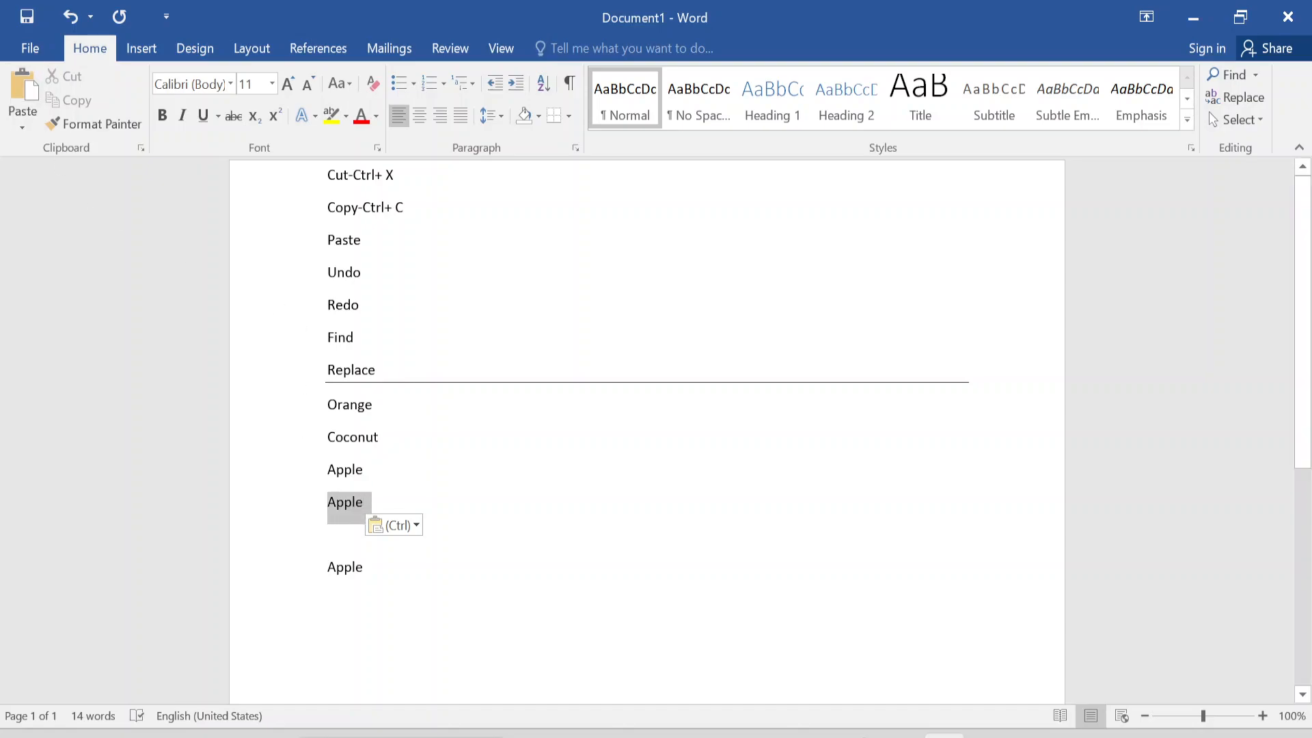
{"action": "left_click", "coordinate": [75, 81]}
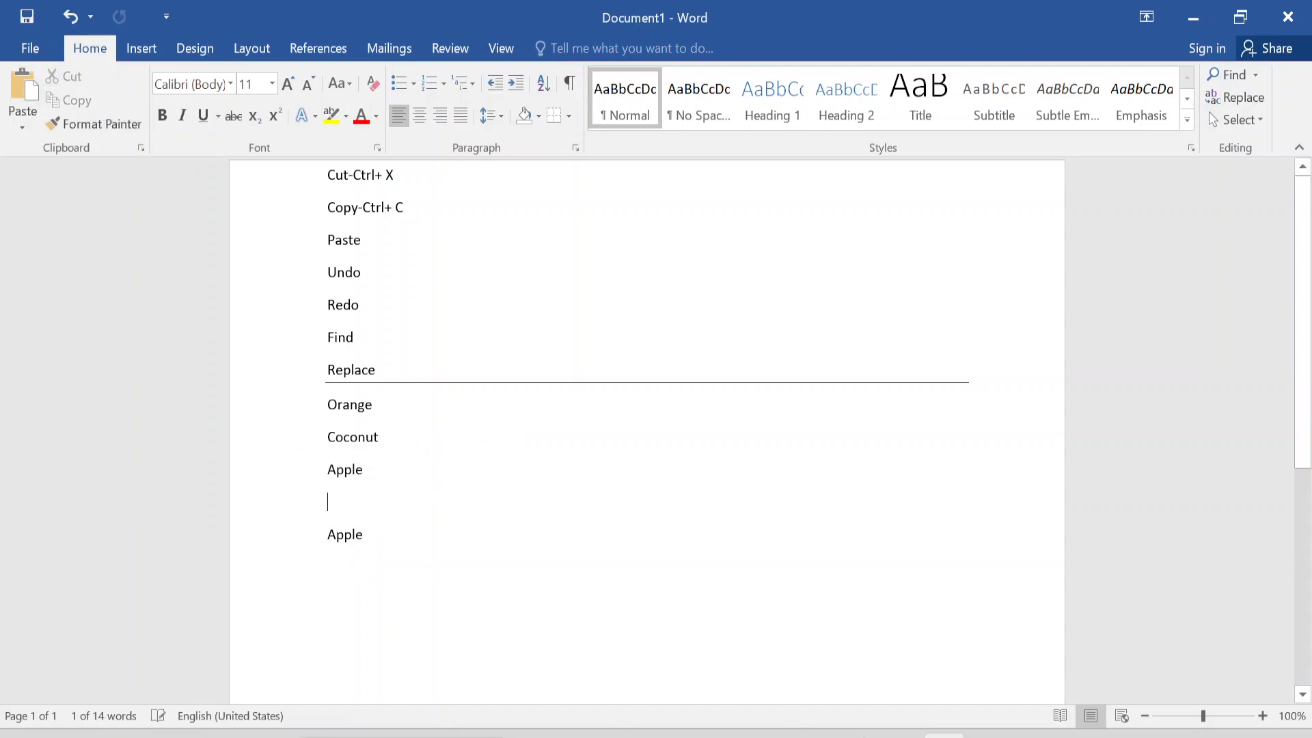
{"action": "left_click", "coordinate": [18, 93]}
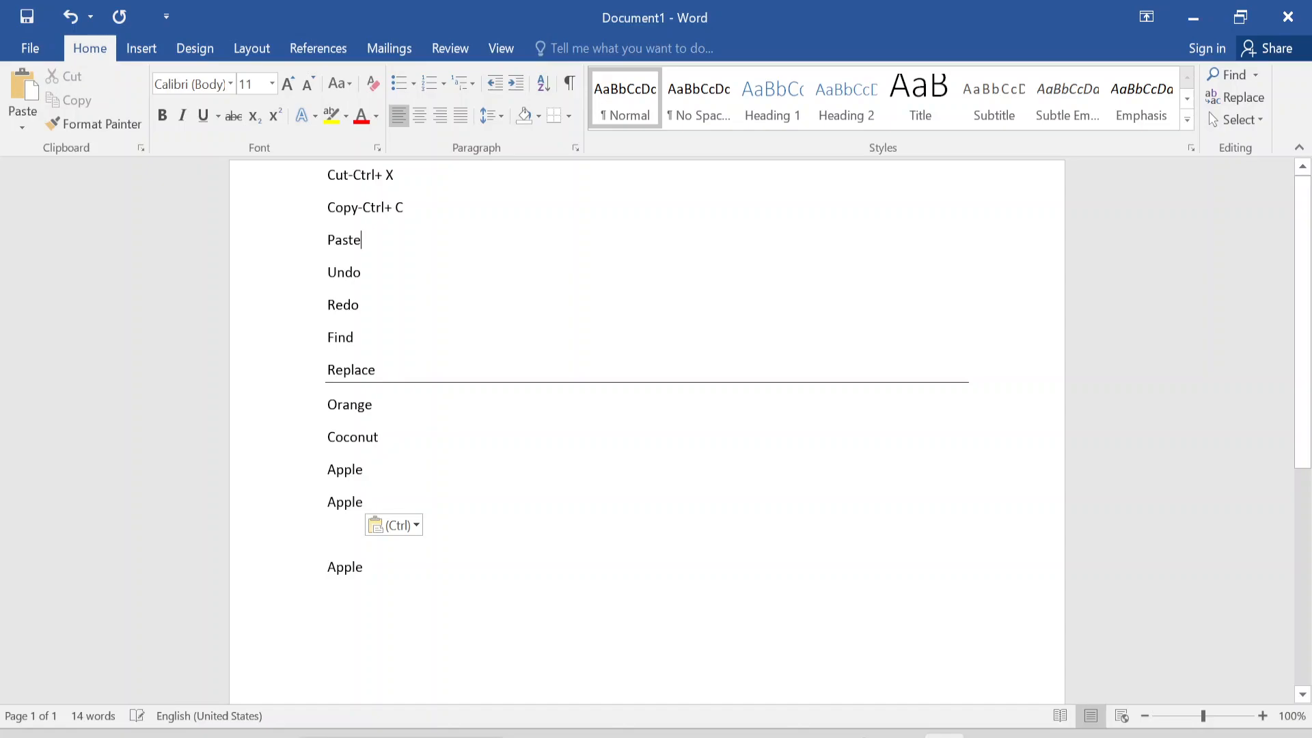
- Append the text "-Ctrol+V" to the Paste line
{"action": "type", "text": "-Ctro"}
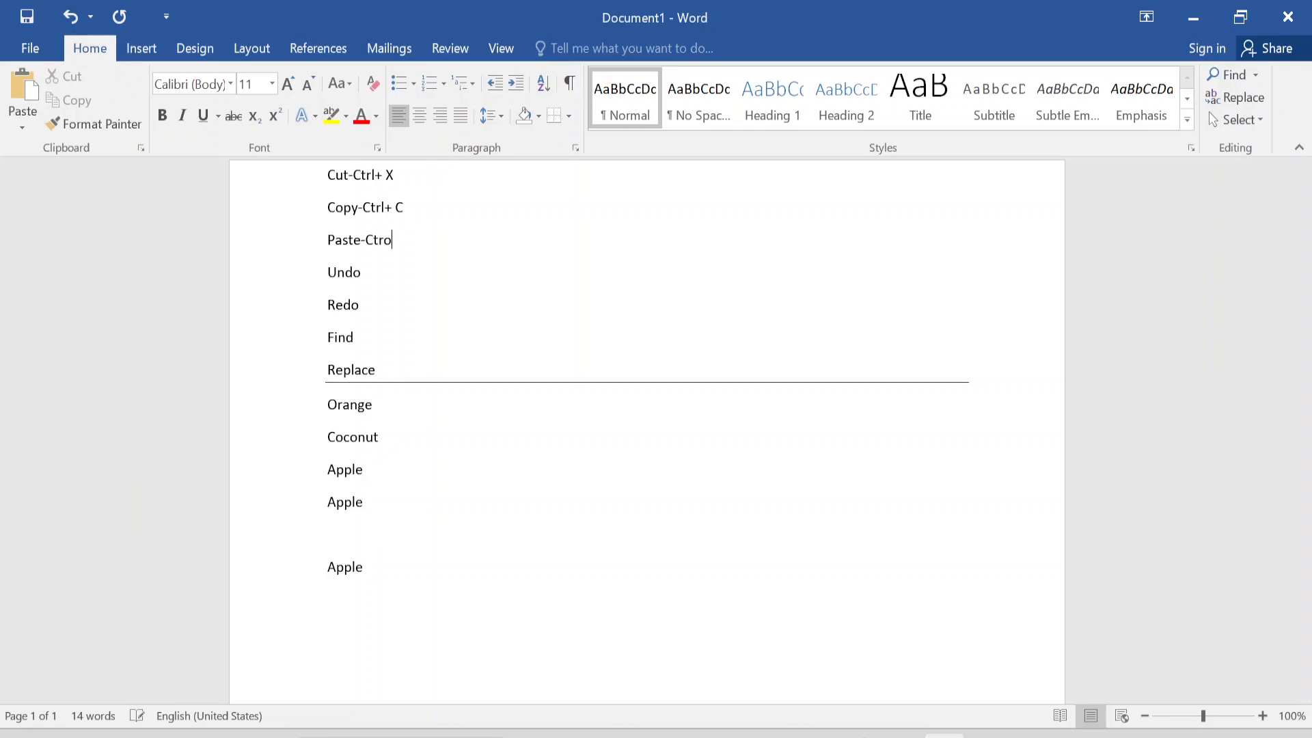
{"action": "type", "text": "l+V"}
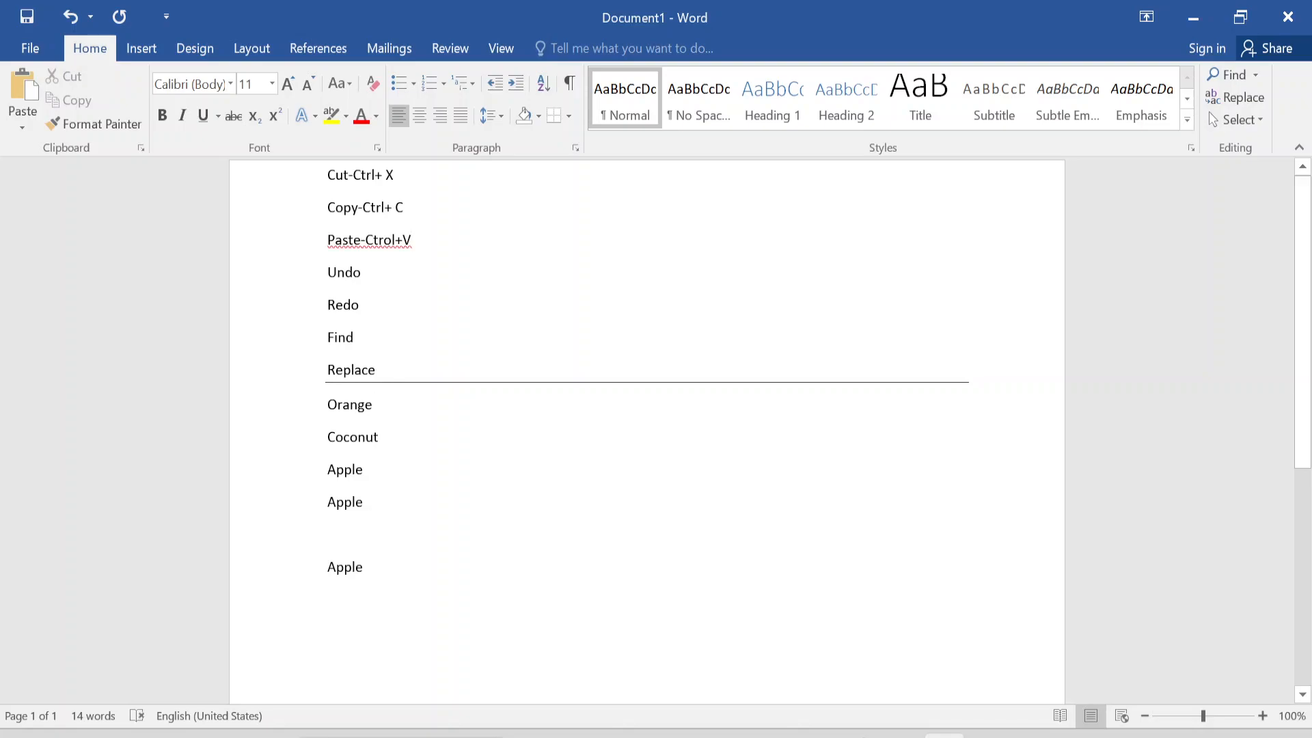
- Delete the two lower Apple lines together with the blank line between them, and undo the deletion
{"action": "left_click_drag", "start_coordinate": [311, 568], "coordinate": [312, 509]}
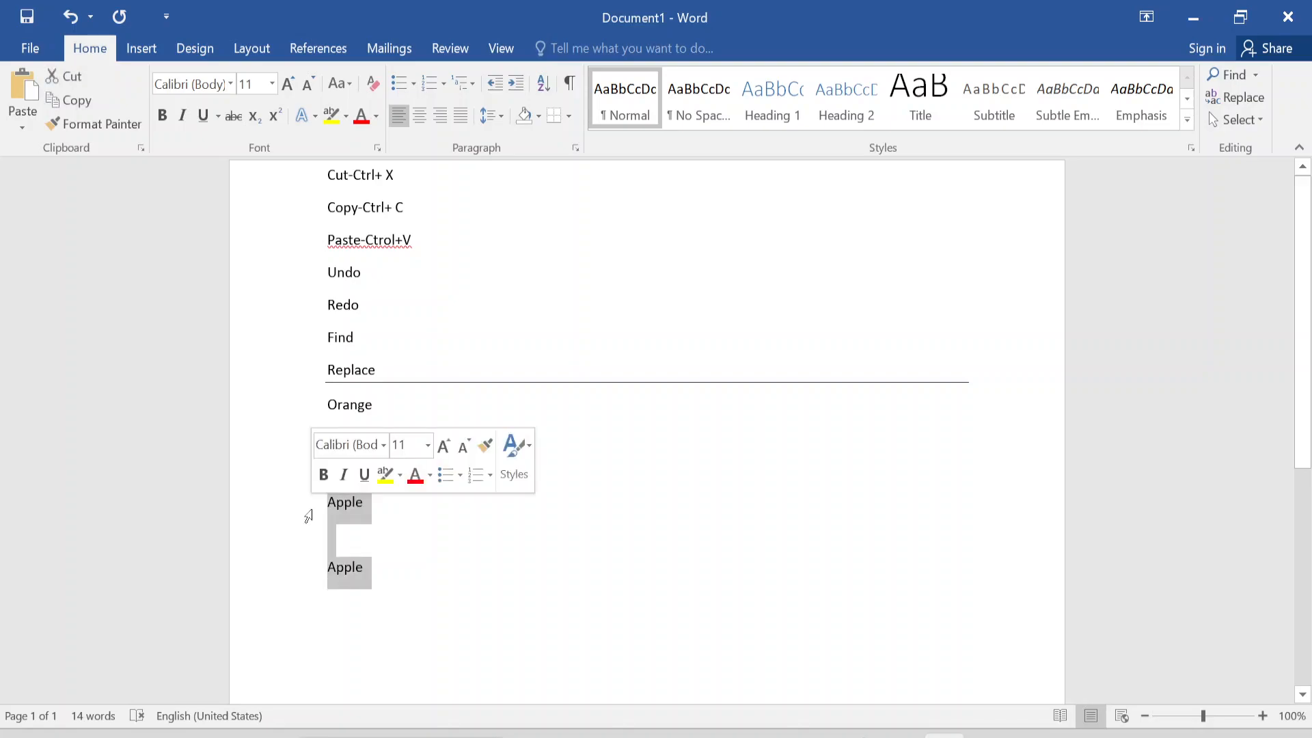
{"action": "key", "text": "Delete"}
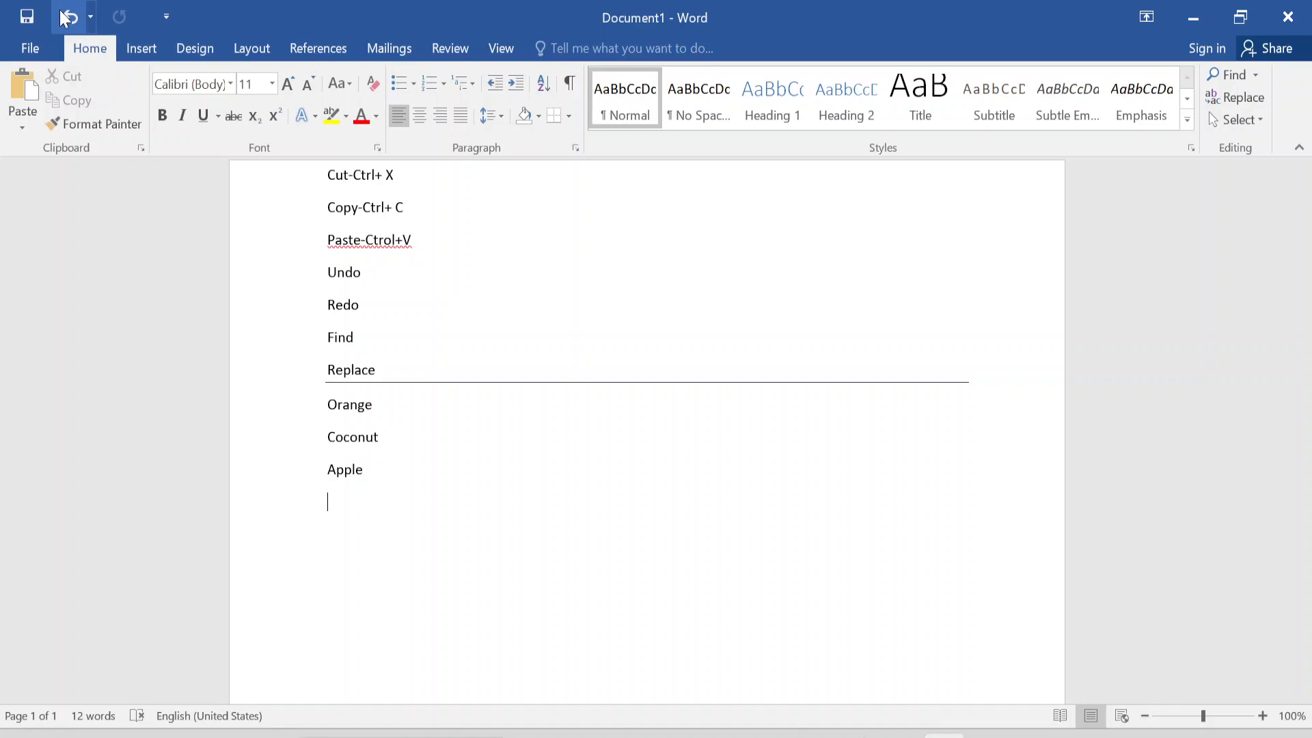
{"action": "left_click", "coordinate": [66, 14]}
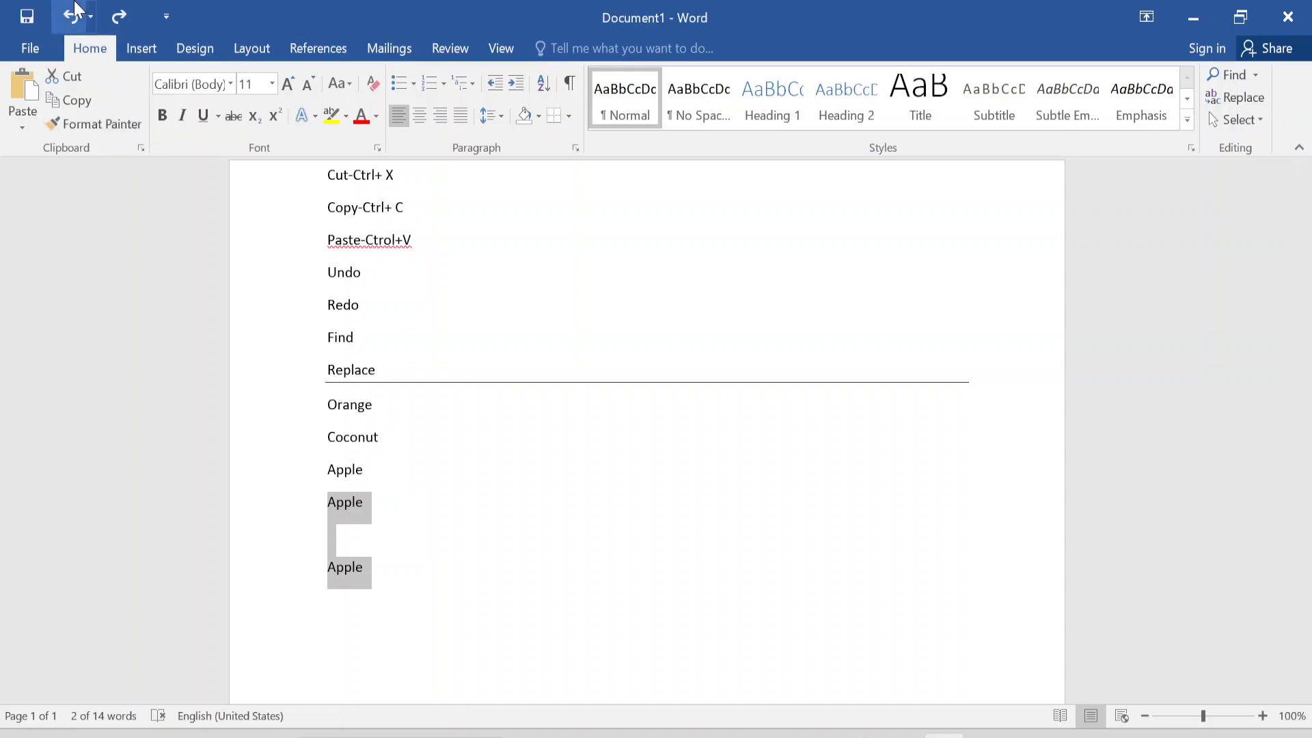
- Redo the deletion of the two lower Apple lines and the blank line between them
{"action": "left_click", "coordinate": [125, 19]}
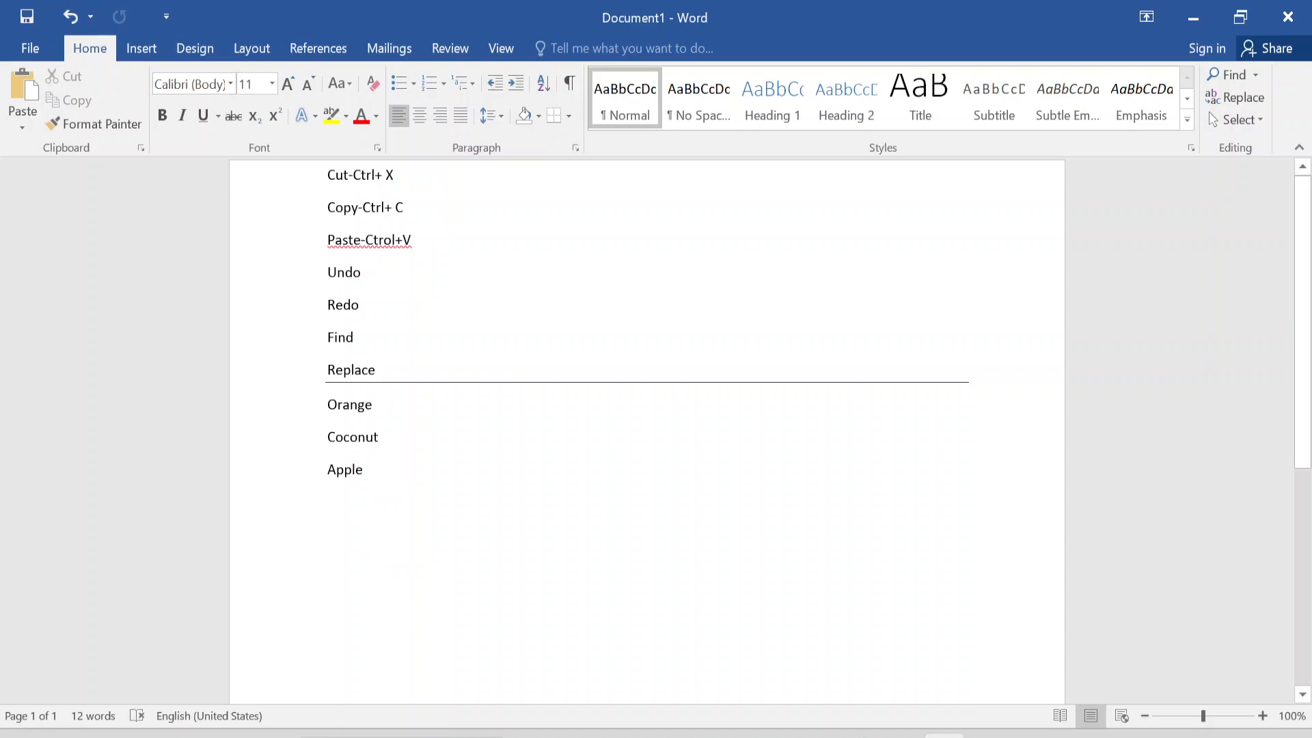
- Correct "Ctrol" to "Ctrl" in the Paste line and append "- Ctrl +Z" to the Undo line
{"action": "type", "text": "-"}
{"action": "key", "text": "Left"}
{"action": "key", "text": "Delete"}
{"action": "key", "text": "Down"}
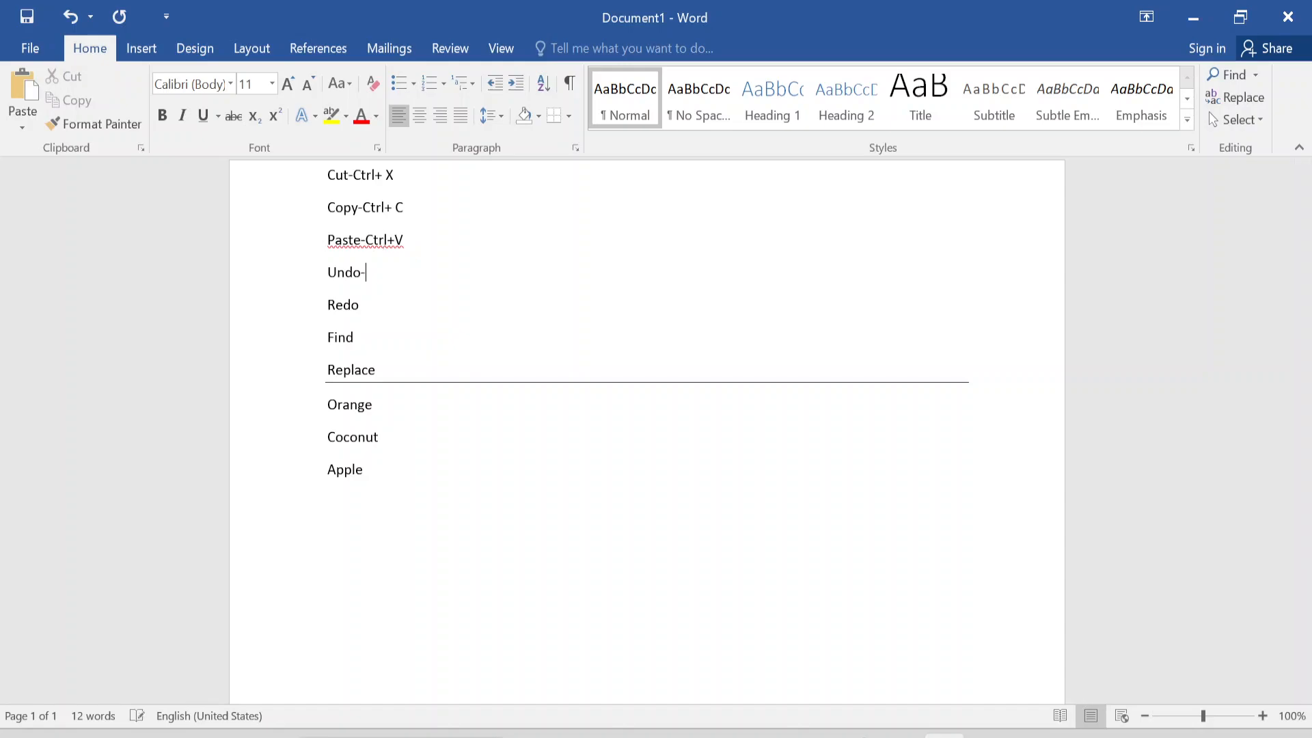
{"action": "type", "text": "Ctrl +Z"}
- Append the text "-Ctrl+Y" to the Redo line
{"action": "key", "text": "Down"}
{"action": "type", "text": "-Cot"}
{"action": "key", "text": "BackSpace"}
{"action": "key", "text": "BackSpace"}
{"action": "type", "text": "trl+Y"}
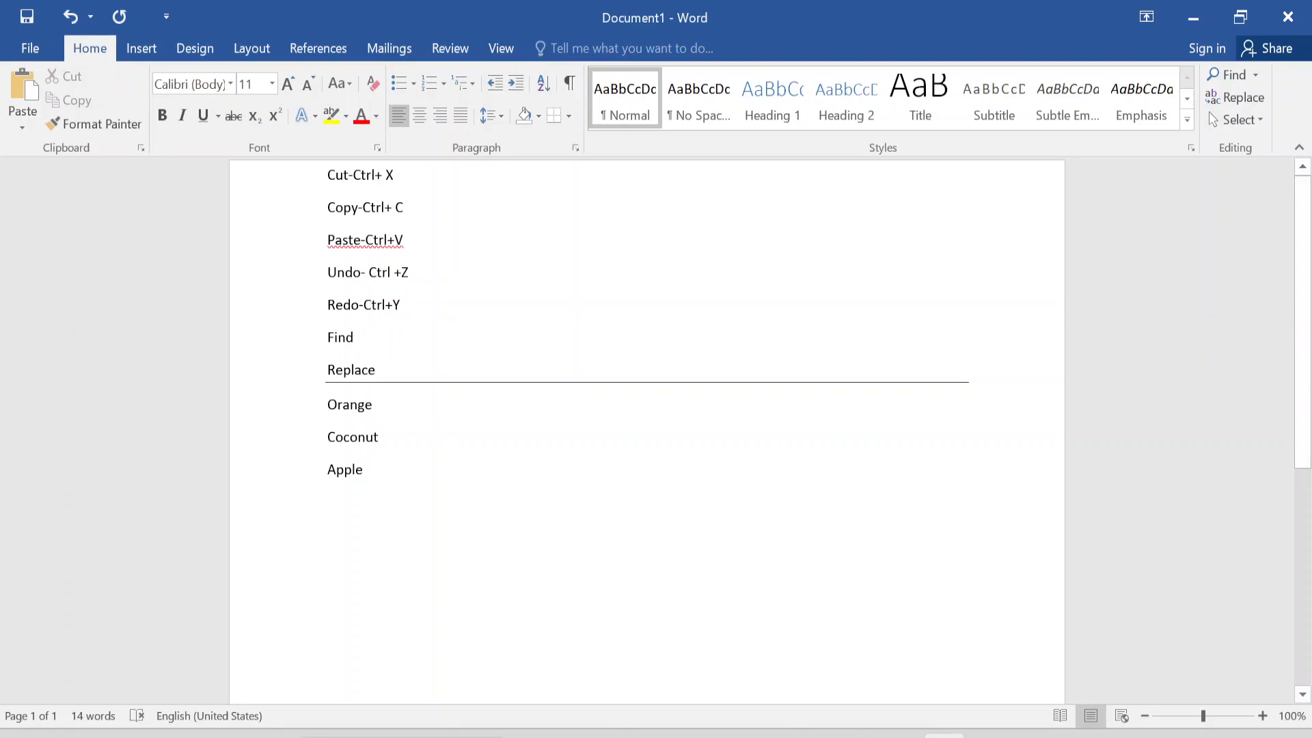
- Add spaces to the Paste and Redo lines so they read "Paste- Ctrl+ V" and "Redo- Ctrl +Y"
{"action": "left_click", "coordinate": [393, 339]}
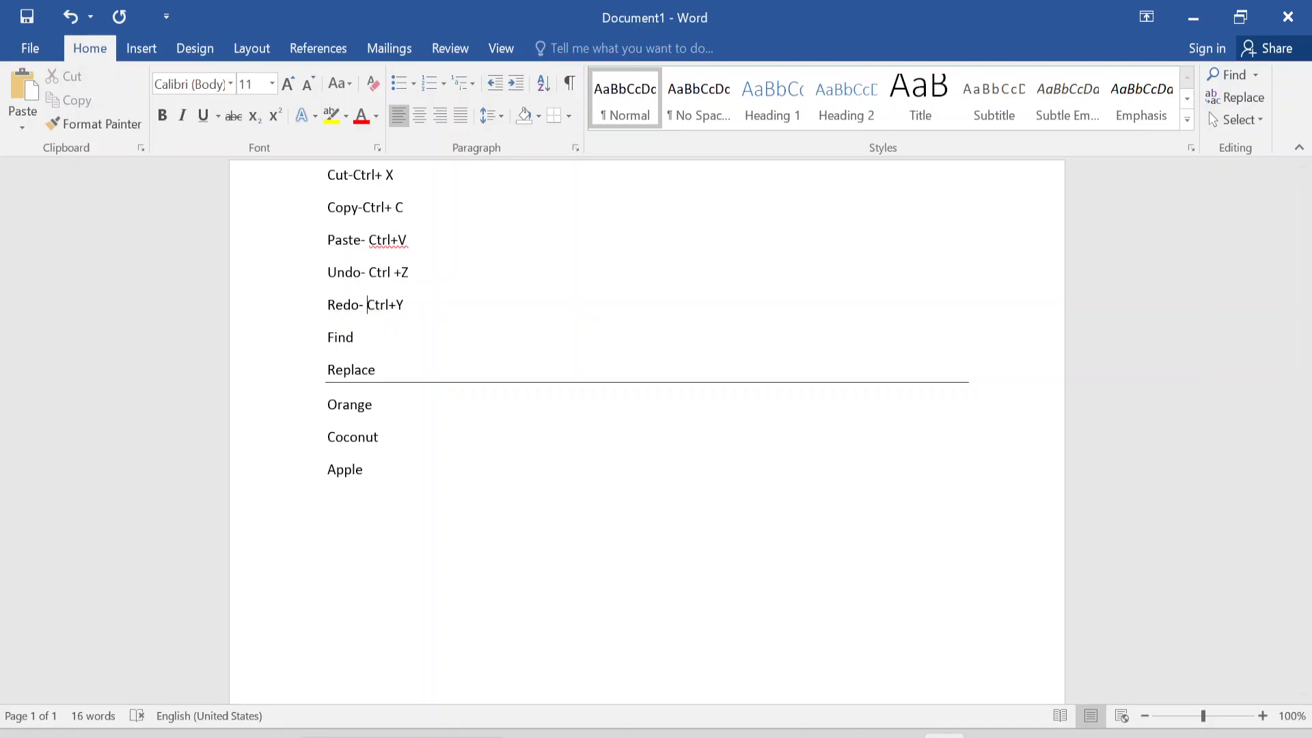
{"action": "left_click", "coordinate": [374, 305]}
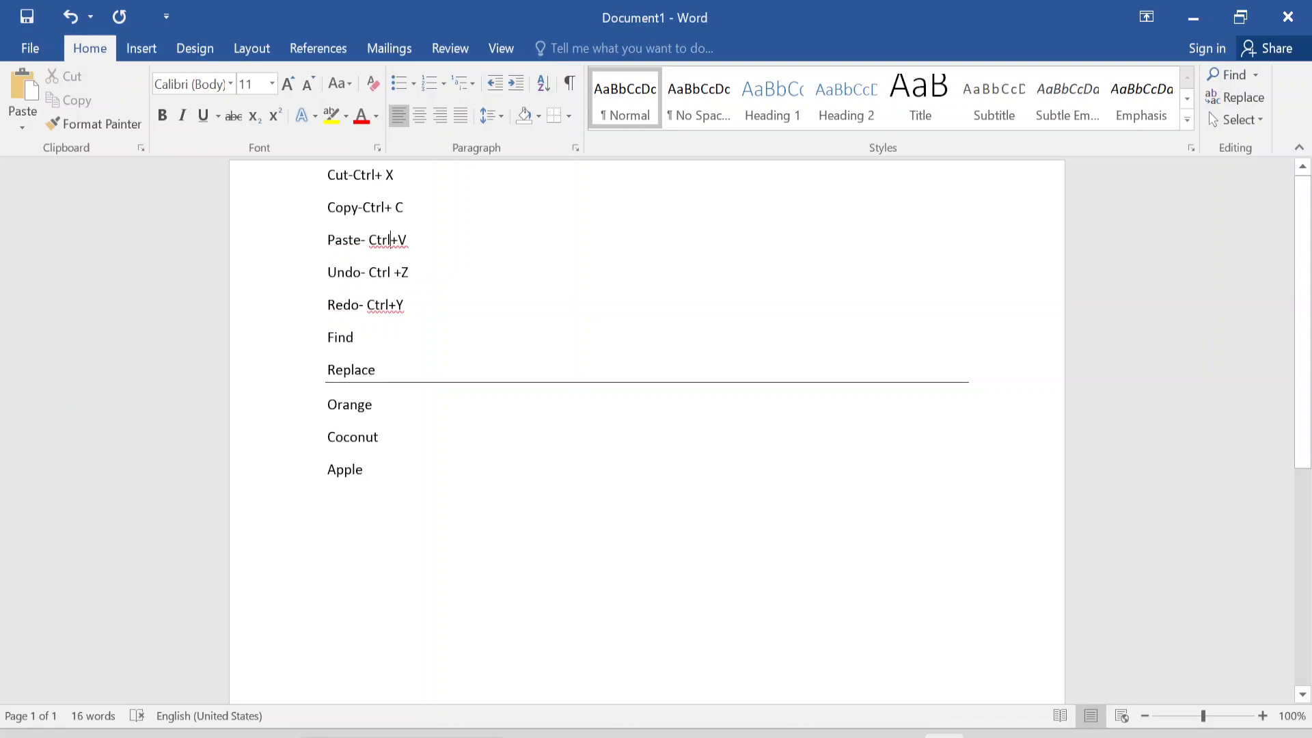
{"action": "left_click", "coordinate": [402, 240]}
{"action": "left_click", "coordinate": [388, 305]}
- Append the text "- ctrl+F" to the Find line
{"action": "left_click", "coordinate": [307, 340]}
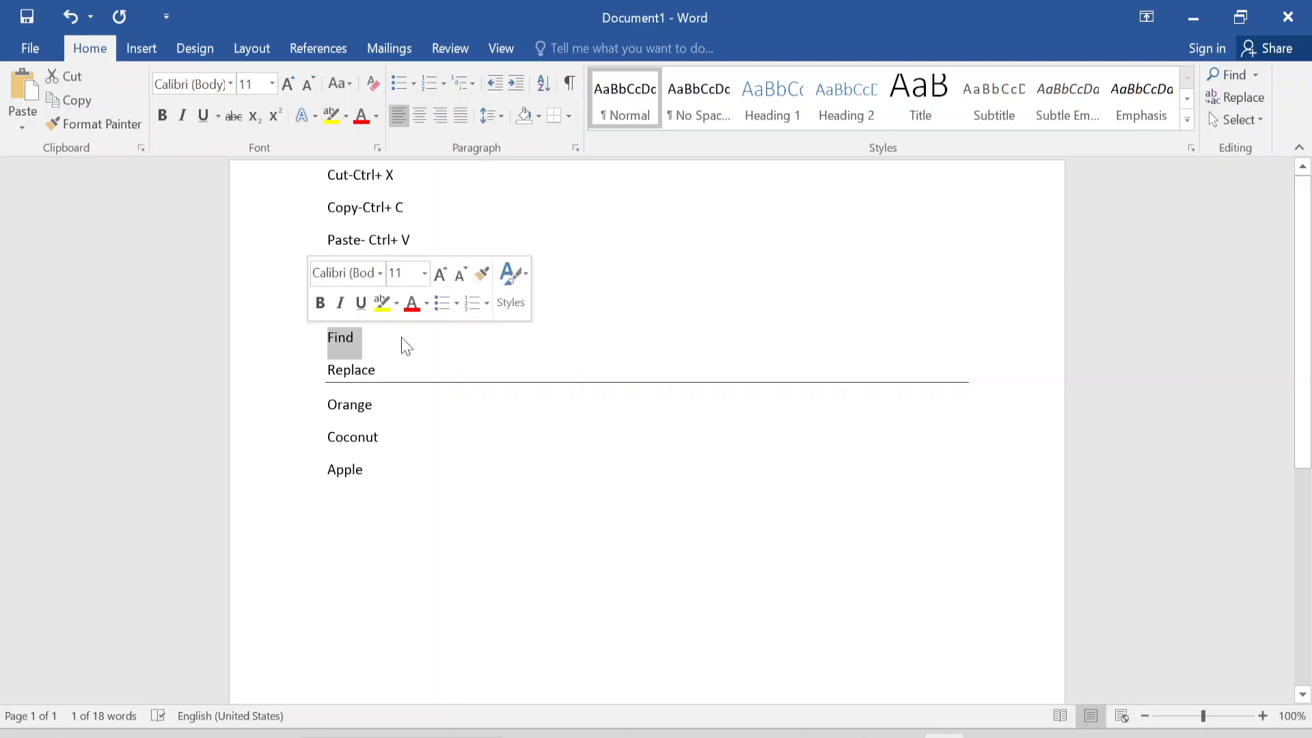
{"action": "key", "text": "Right"}
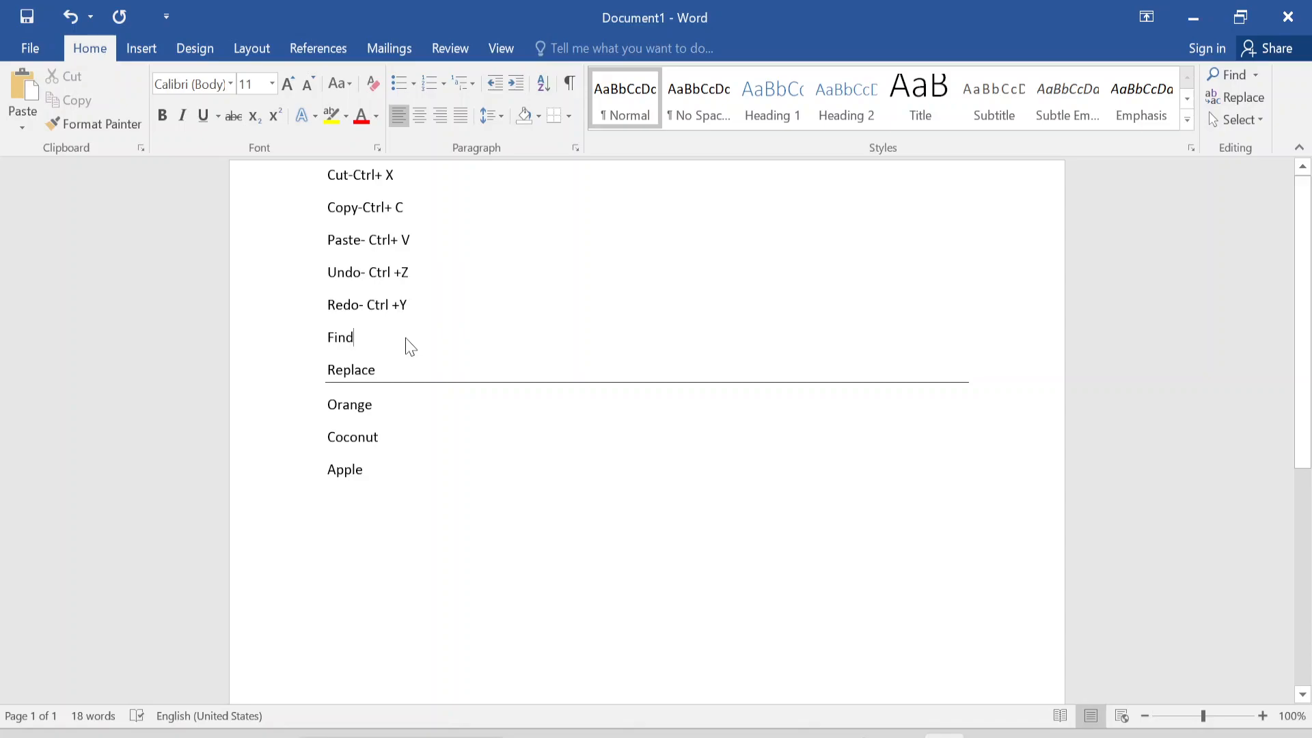
{"action": "type", "text": "="}
{"action": "key", "text": "BackSpace"}
{"action": "type", "text": "-c"}
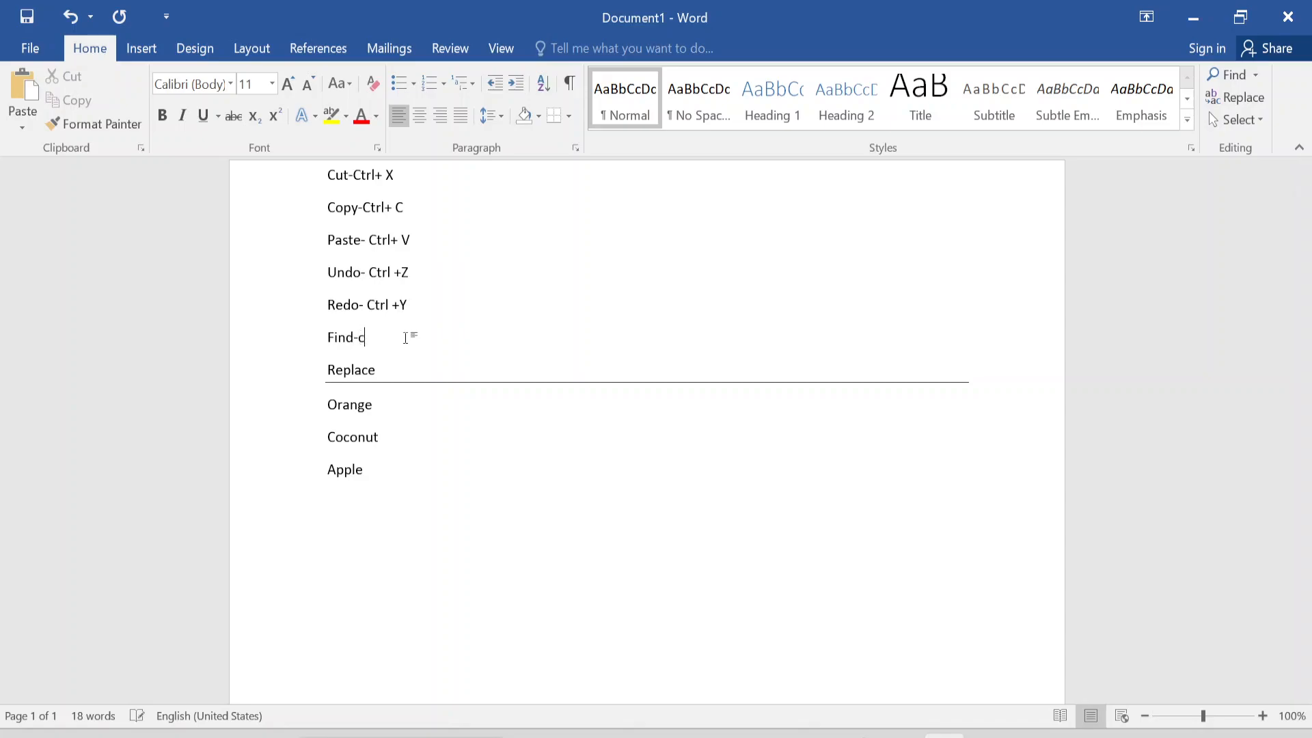
{"action": "type", "text": "trl+F"}
{"action": "key", "text": "Down"}
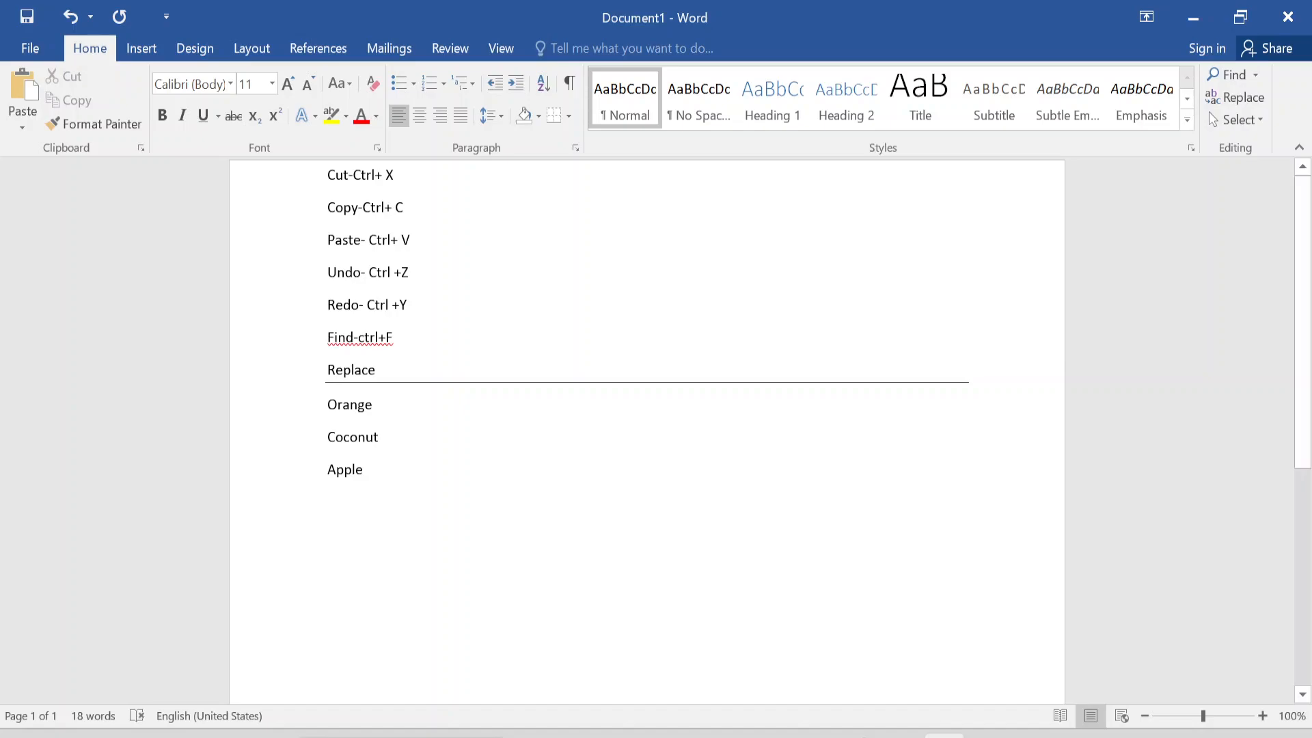
{"action": "key", "text": "Left"}
- Search the document for "ctrl" and look over the highlighted matches in the list
{"action": "key", "text": "ctrl+f"}
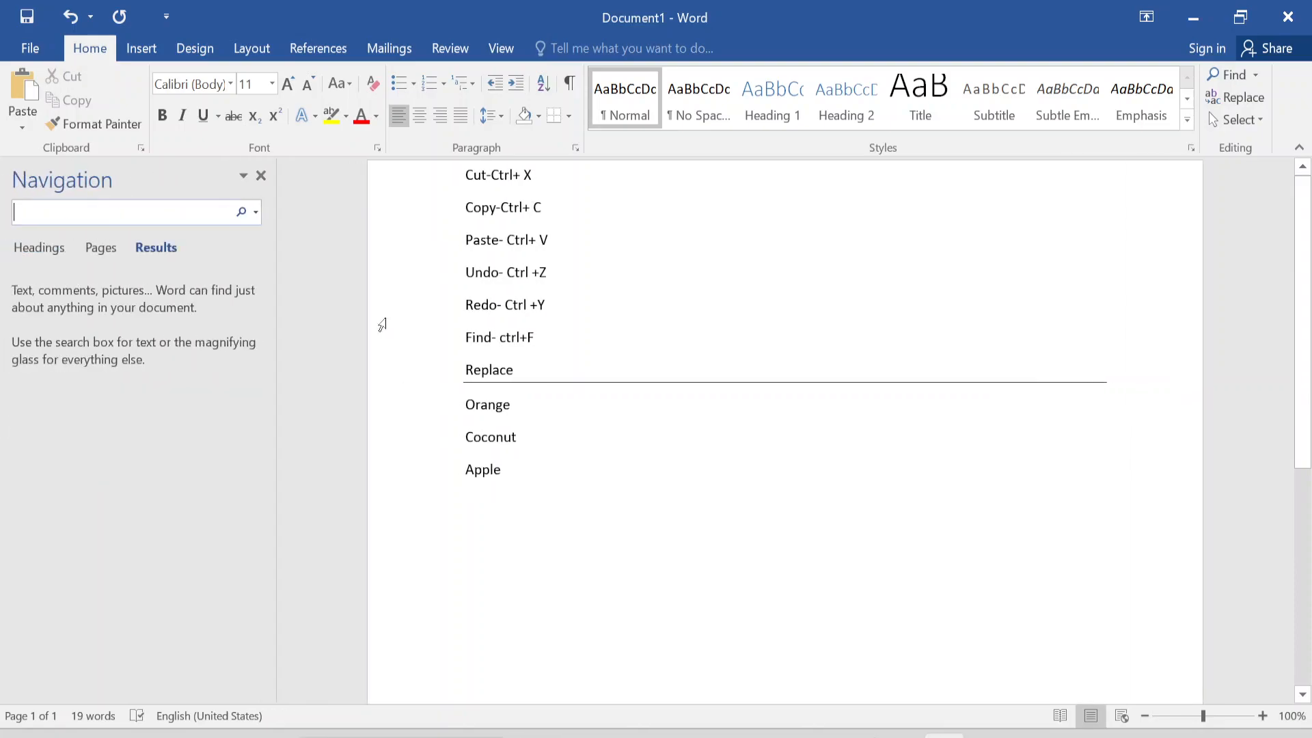
{"action": "type", "text": "ctrl"}
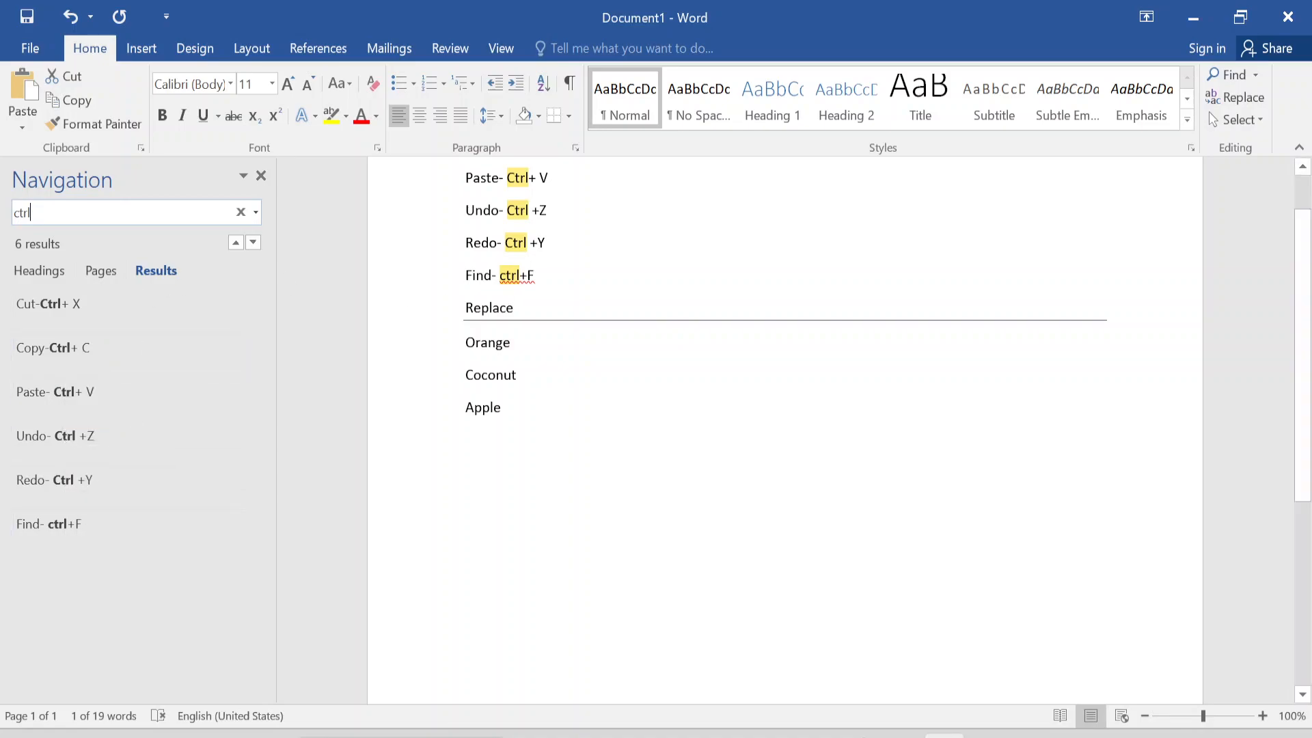
{"action": "scroll", "coordinate": [1300, 253], "scroll_direction": "up", "scroll_amount": 1}
{"action": "scroll", "coordinate": [1300, 253], "scroll_direction": "up", "scroll_amount": 1}
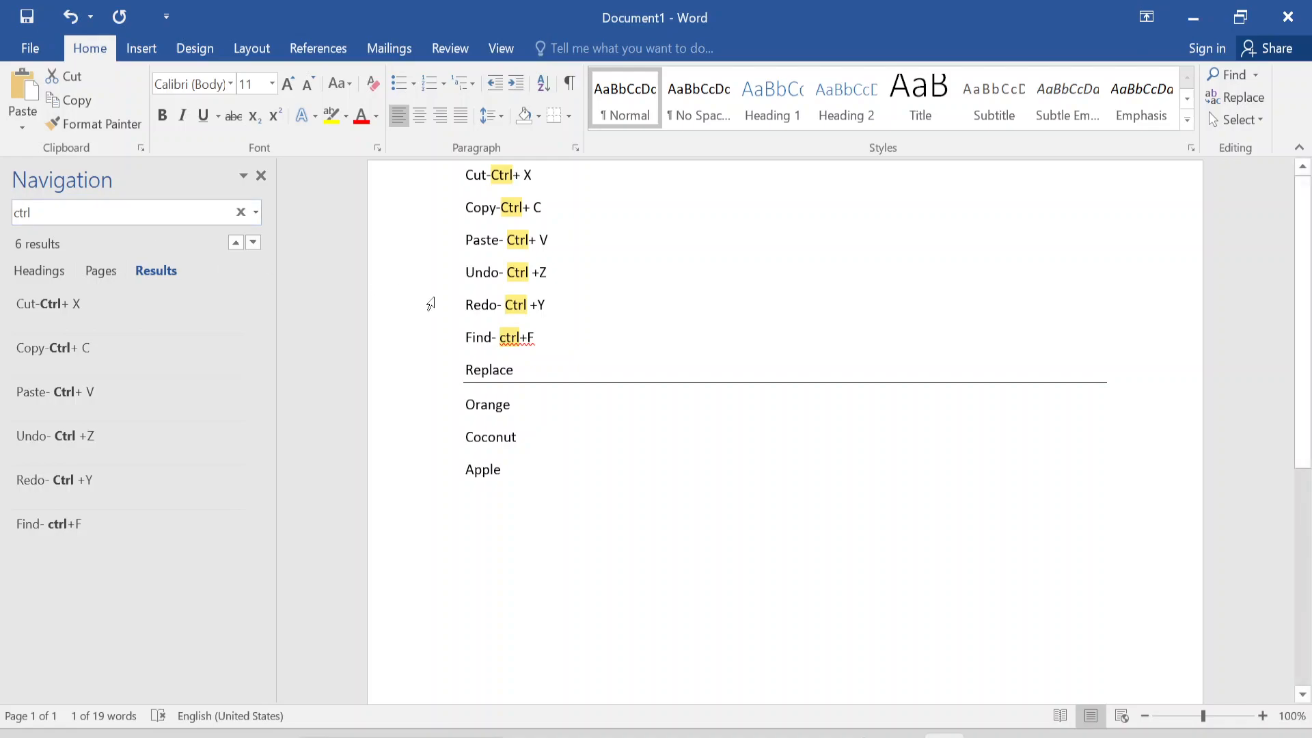
- Replace every occurrence of "ctrl" in the document with "Control(Ctrl Key)"
{"action": "left_click", "coordinate": [257, 212]}
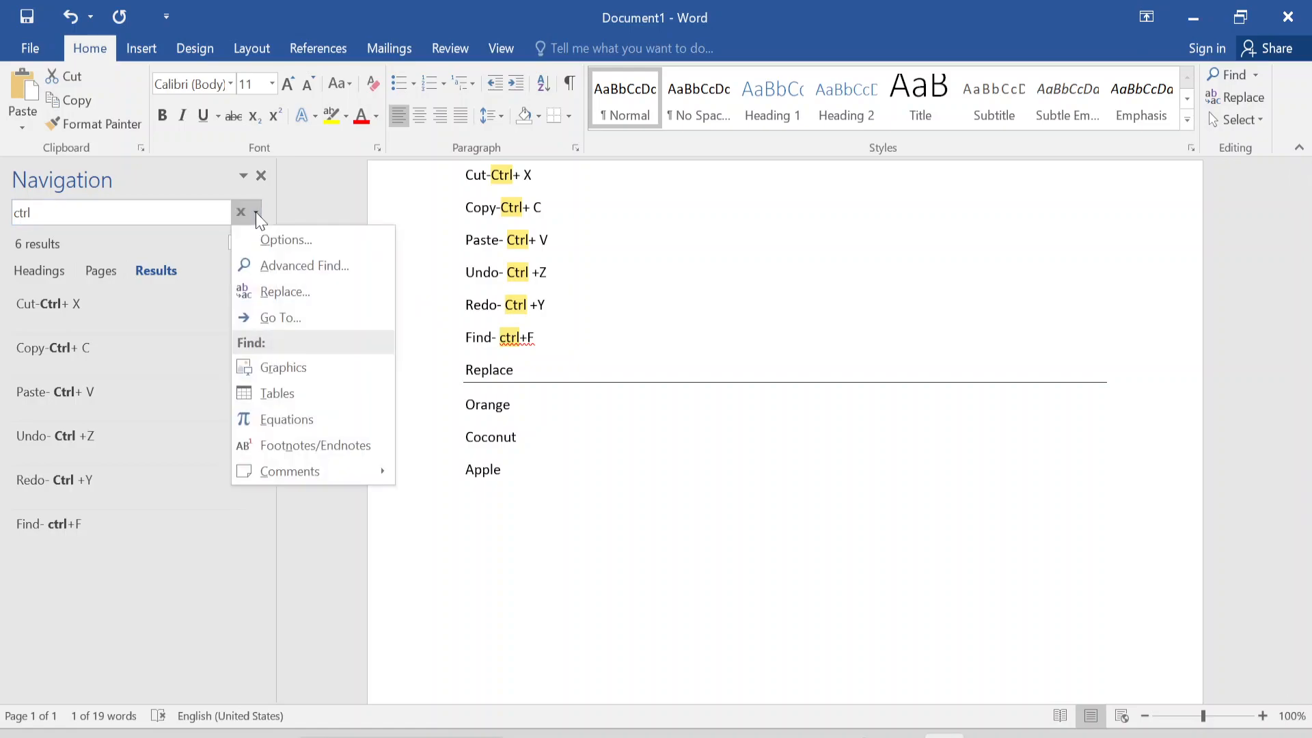
{"action": "left_click", "coordinate": [285, 292]}
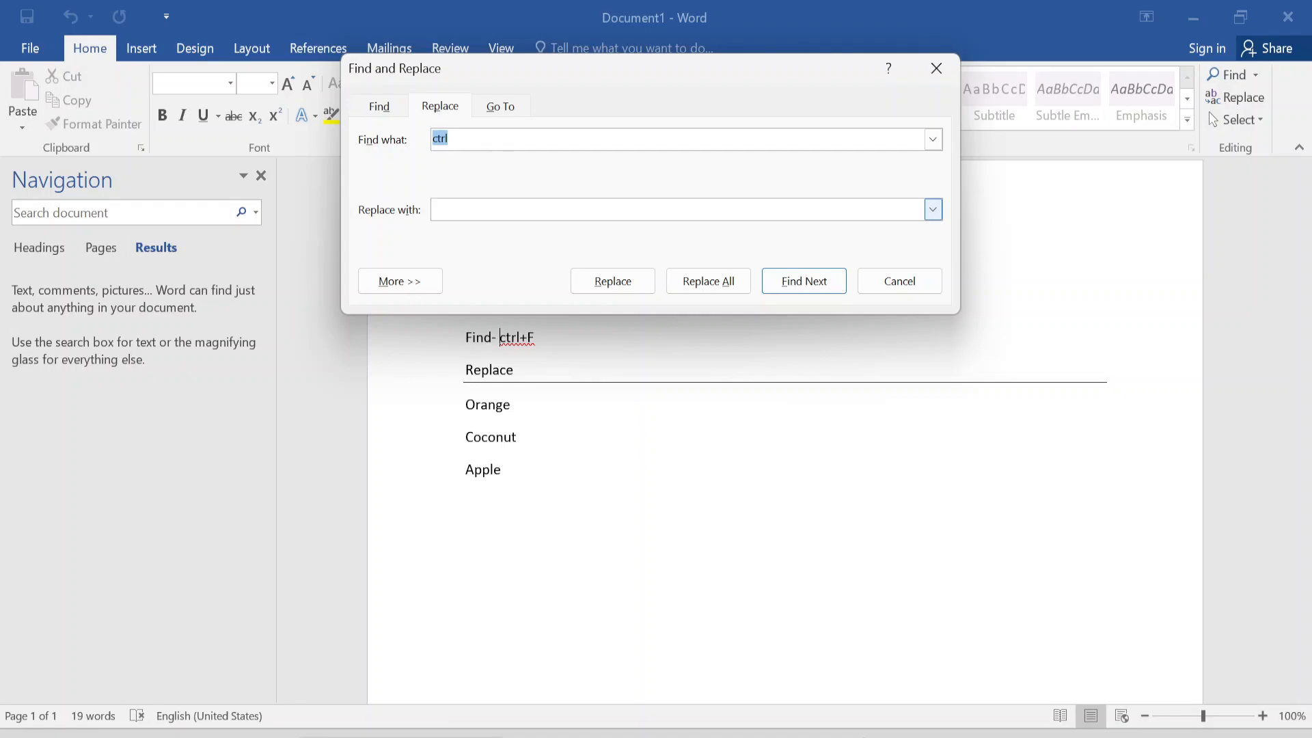
{"action": "left_click", "coordinate": [505, 209]}
{"action": "type", "text": "Control(Ctrl Key)"}
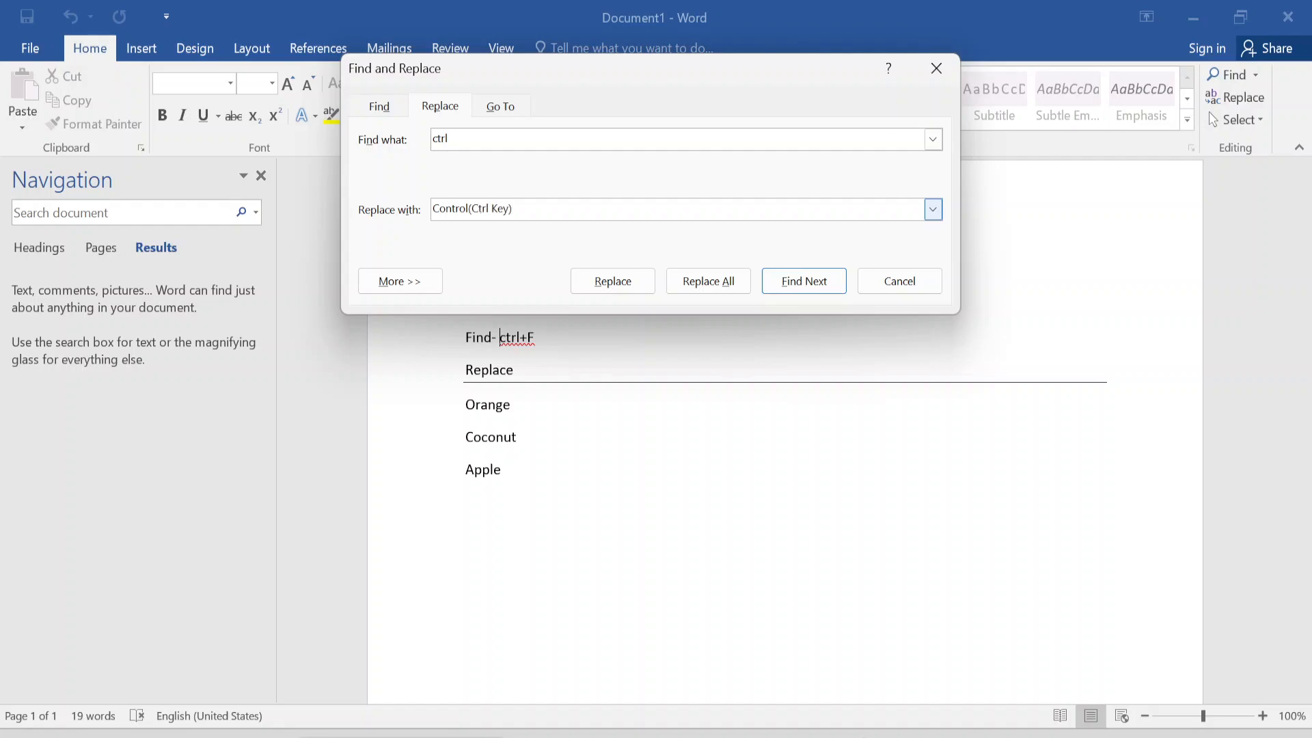
{"action": "left_click", "coordinate": [696, 285]}
{"action": "left_click", "coordinate": [658, 434]}
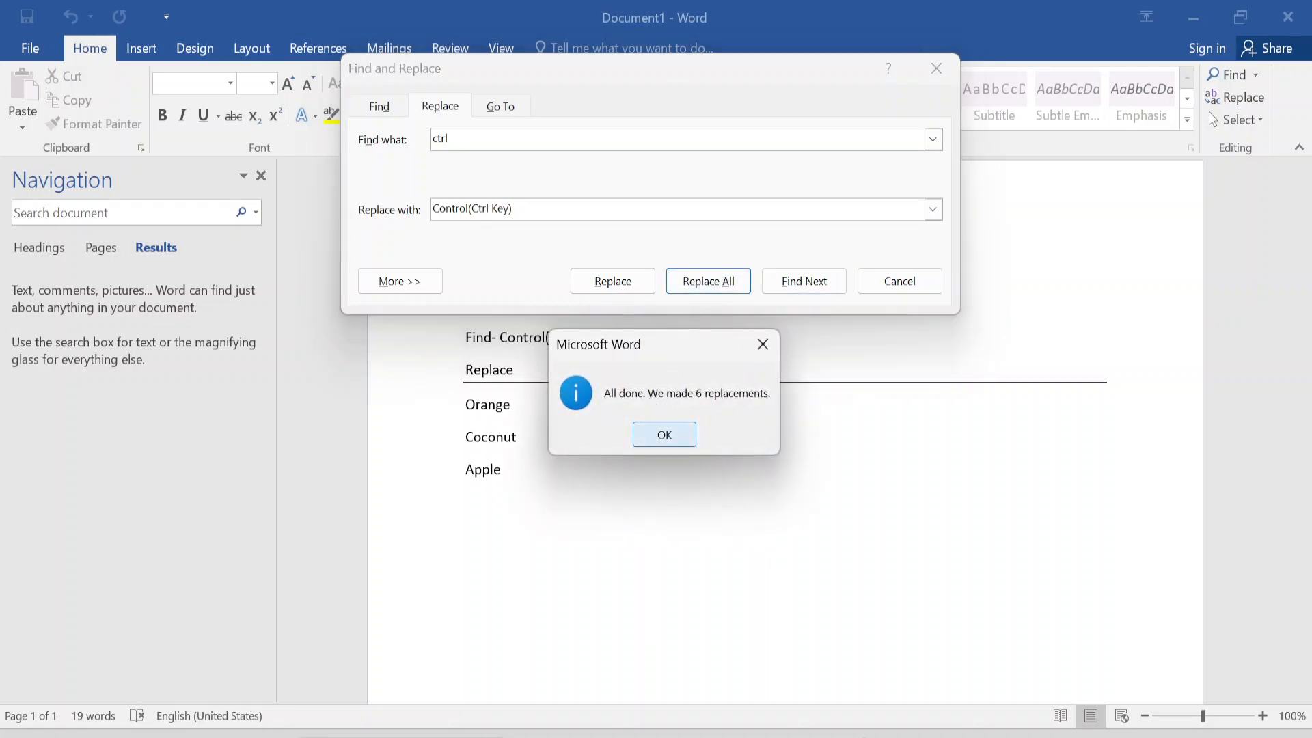
- Move the Find and Replace dialog aside and review the replaced text from the Find line up to the Cut line
{"action": "left_click_drag", "start_coordinate": [688, 78], "coordinate": [1111, 77]}
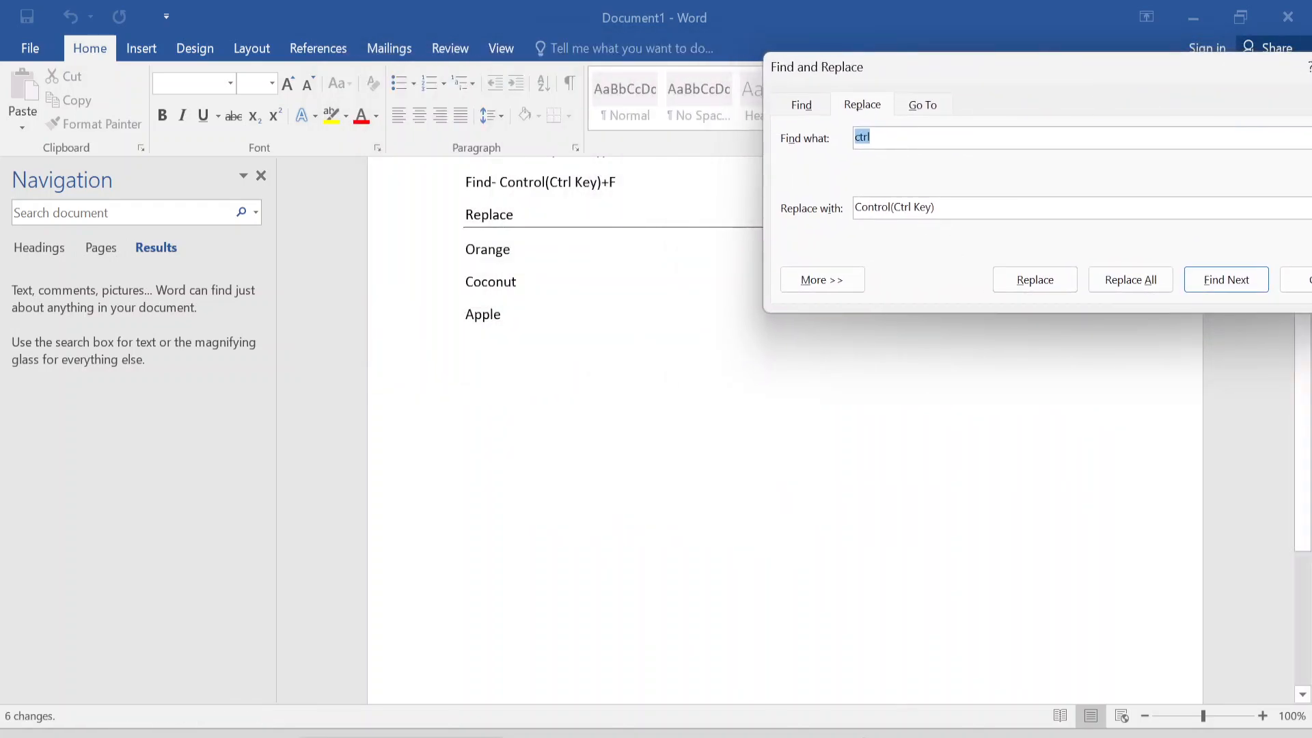
{"action": "left_click", "coordinate": [498, 182]}
{"action": "key", "text": "Up"}
{"action": "key", "text": "Up"}
{"action": "key", "text": "Up"}
{"action": "key", "text": "Up"}
{"action": "key", "text": "Up"}
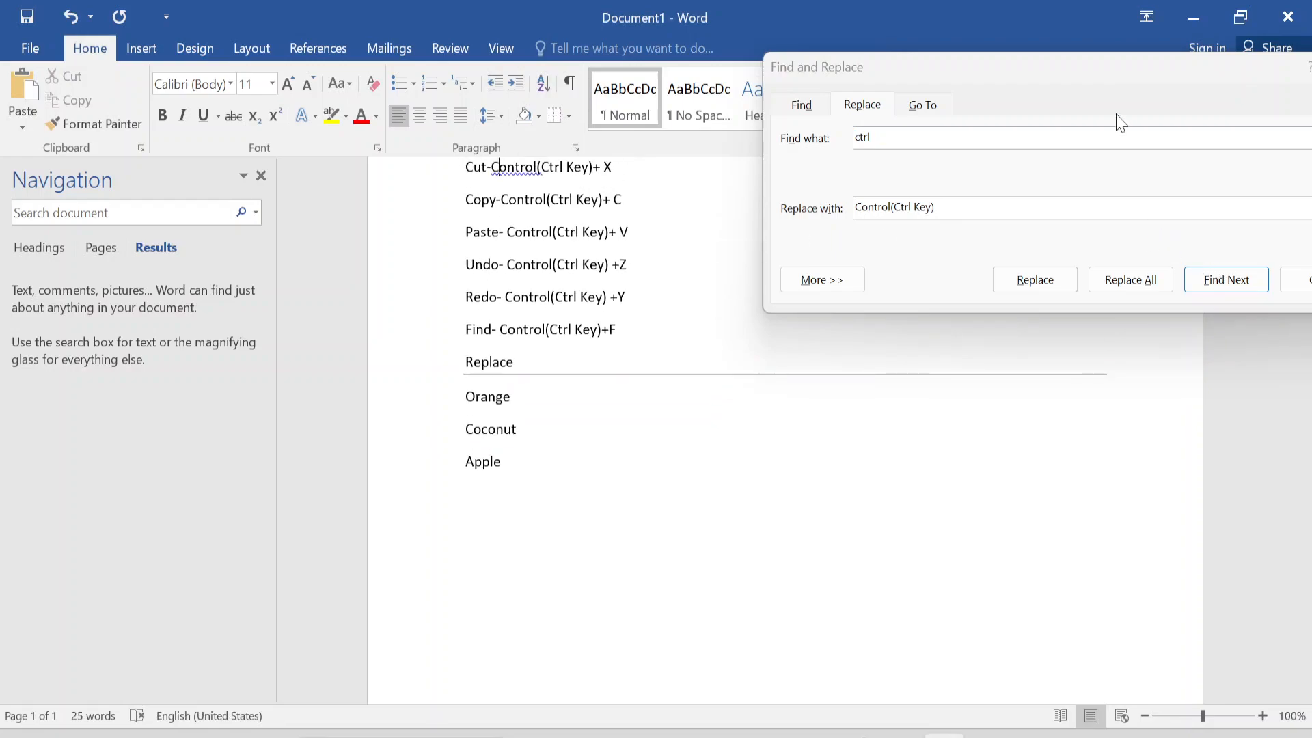
- Replace every occurrence of "Control(Ctrl Key)" with "Ctrl" and close the Find and Replace dialog
{"action": "left_click", "coordinate": [950, 108]}
{"action": "key", "text": "Tab"}
{"action": "key", "text": "ctrl+c"}
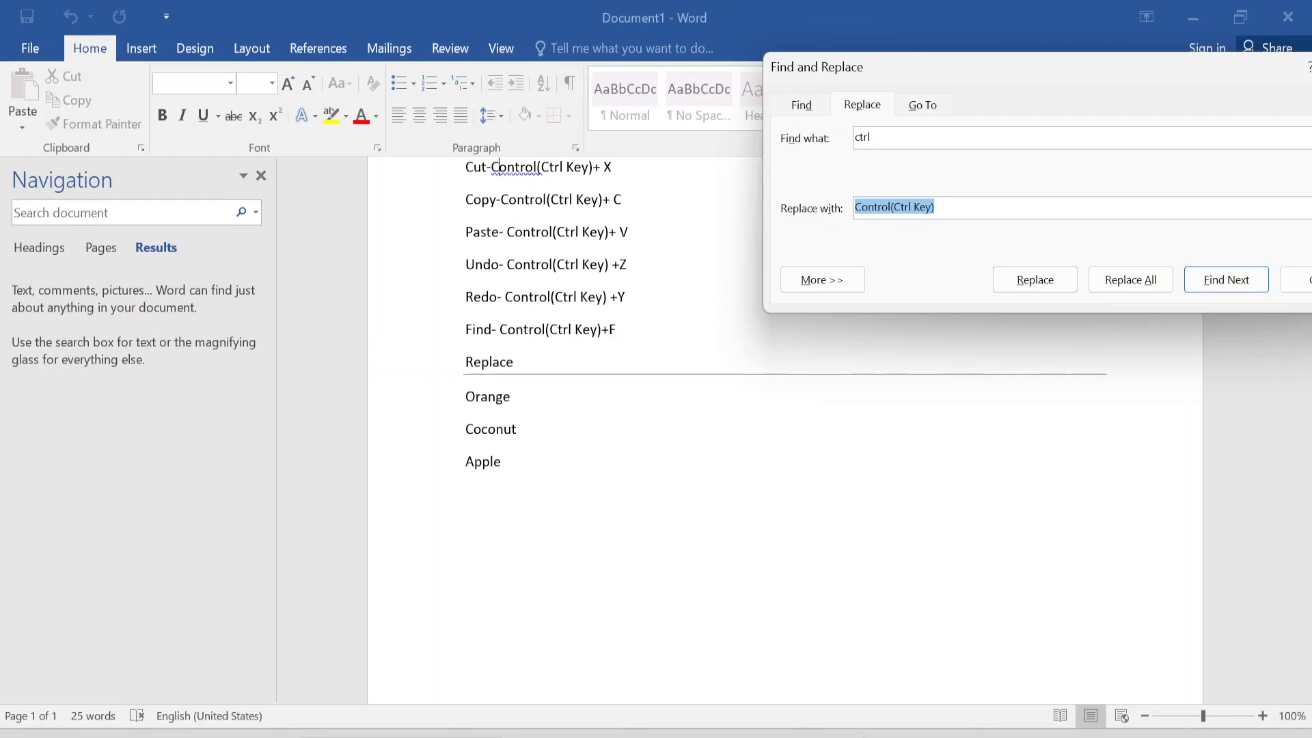
{"action": "key", "text": "shift+Tab"}
{"action": "key", "text": "ctrl+v"}
{"action": "key", "text": "Tab"}
{"action": "type", "text": "Ctrl"}
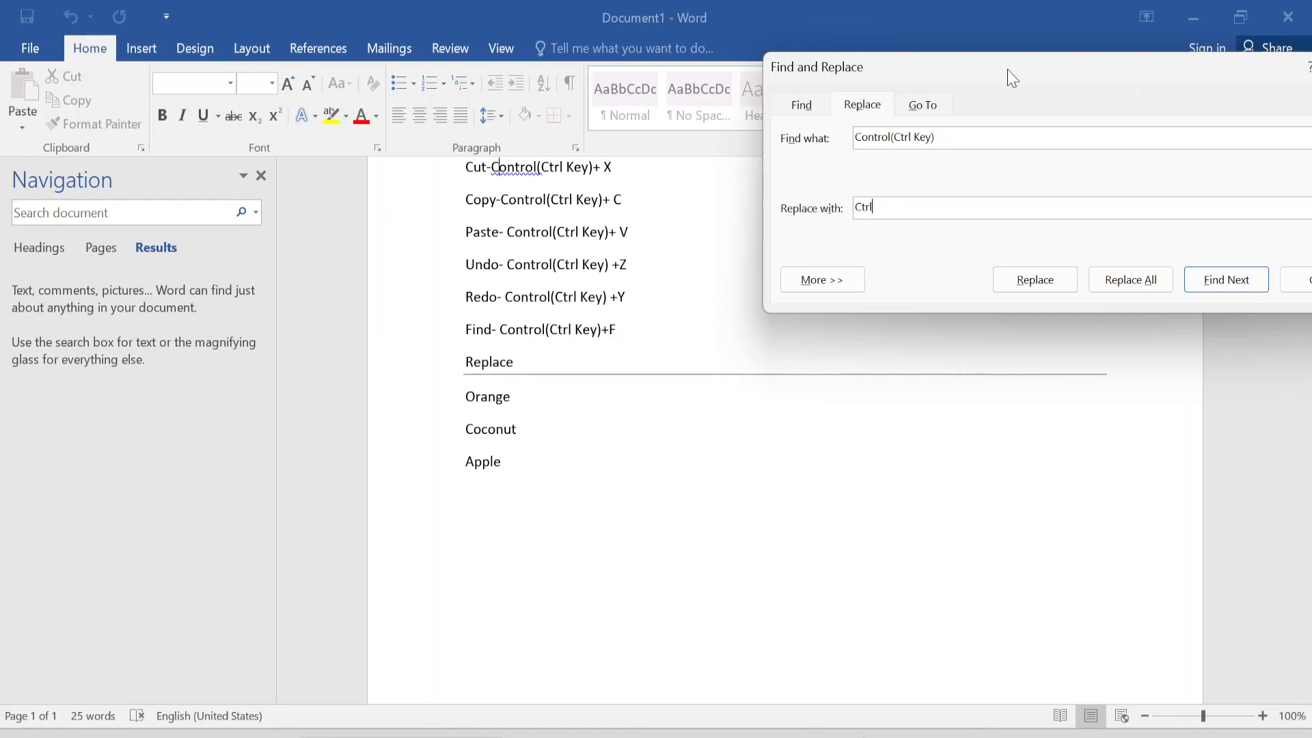
{"action": "left_click", "coordinate": [1131, 279]}
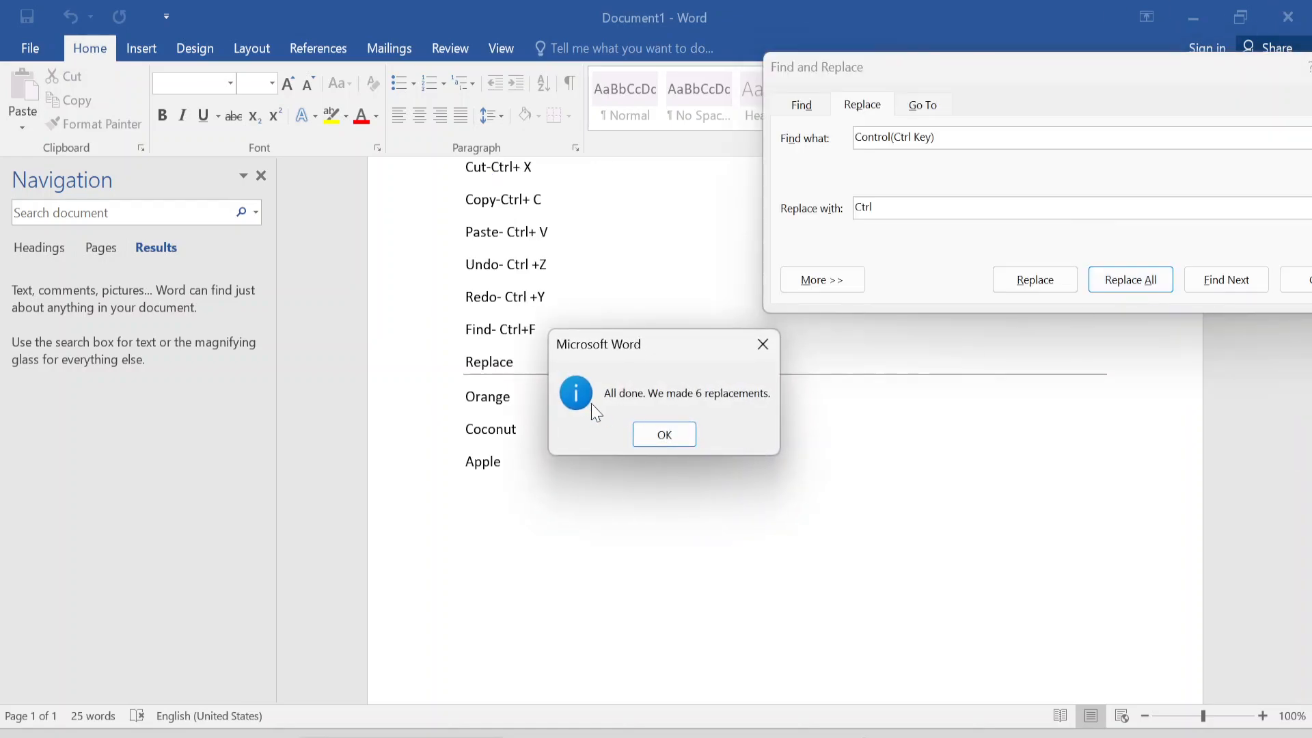
{"action": "left_click", "coordinate": [663, 434]}
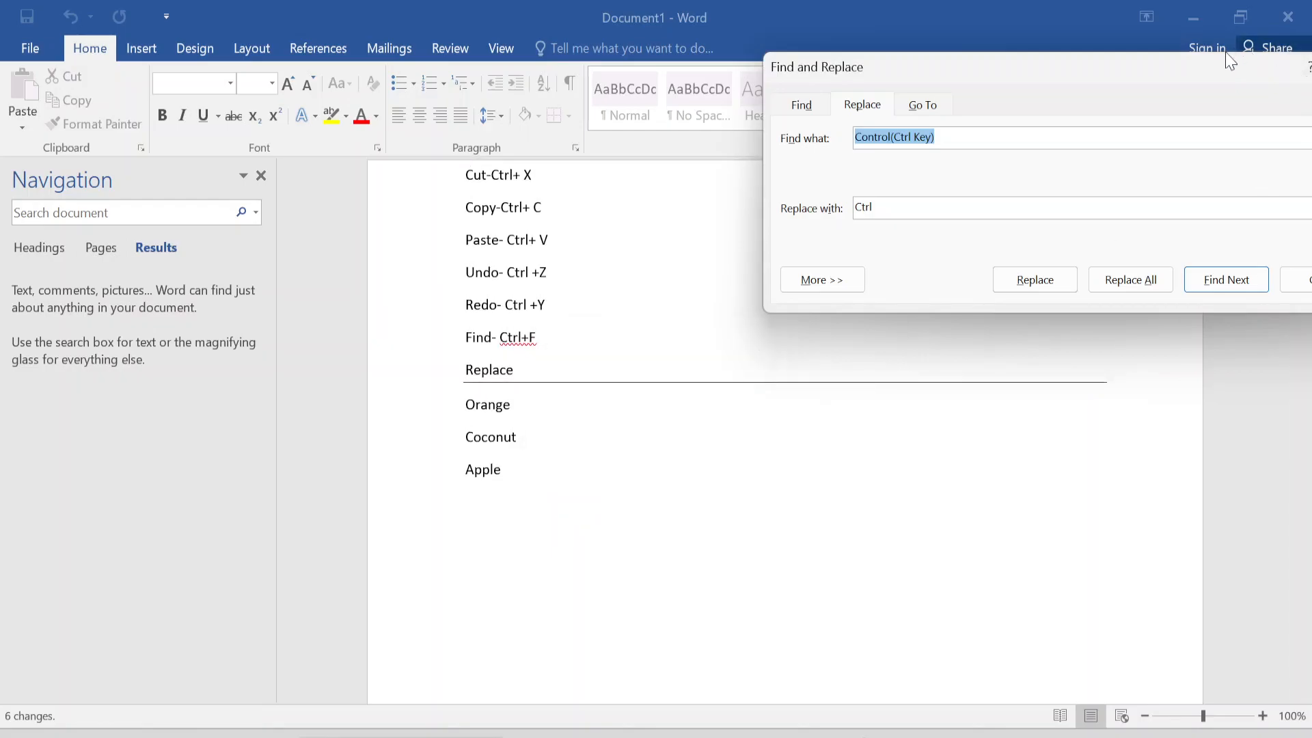
{"action": "left_click_drag", "start_coordinate": [1216, 60], "coordinate": [1008, 94]}
{"action": "left_click", "coordinate": [1156, 102]}
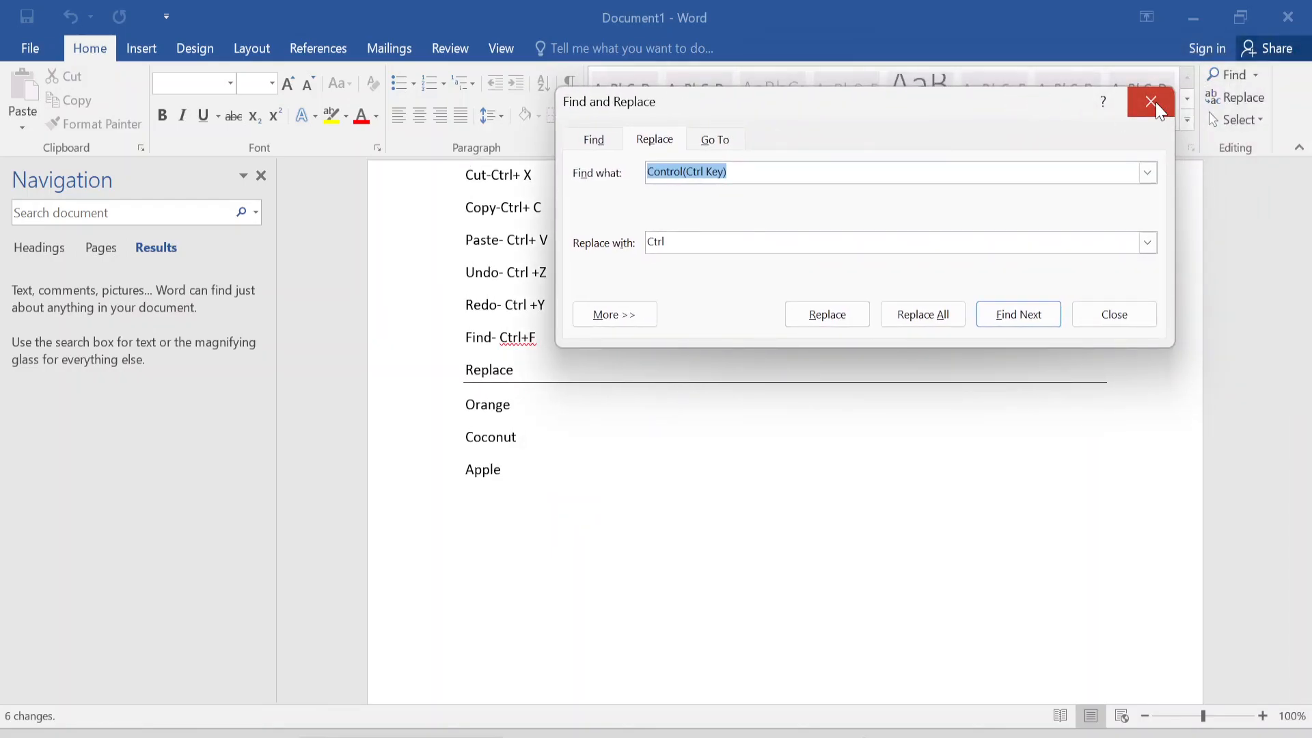